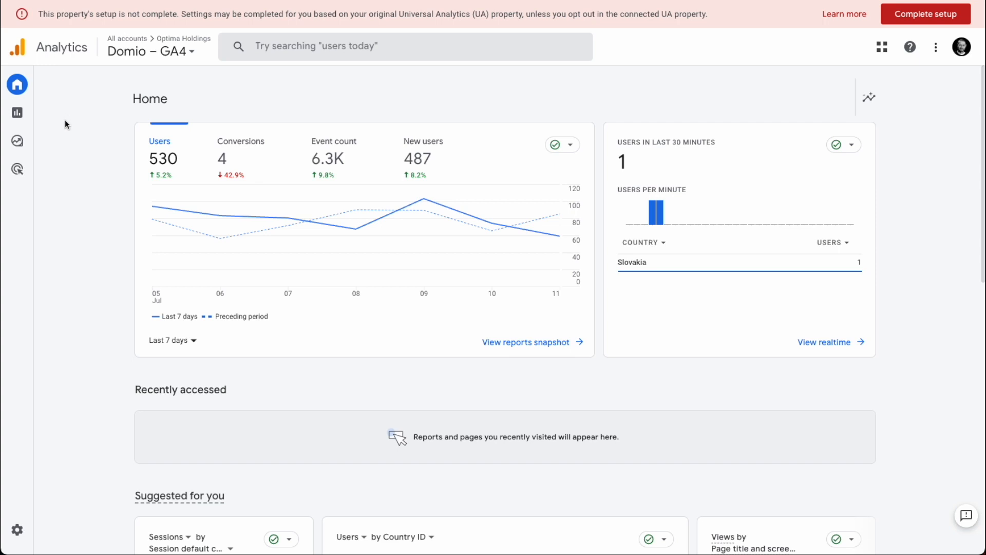
- Create a new blank exploration for the Domio – GA4 property
left_click(48, 143)
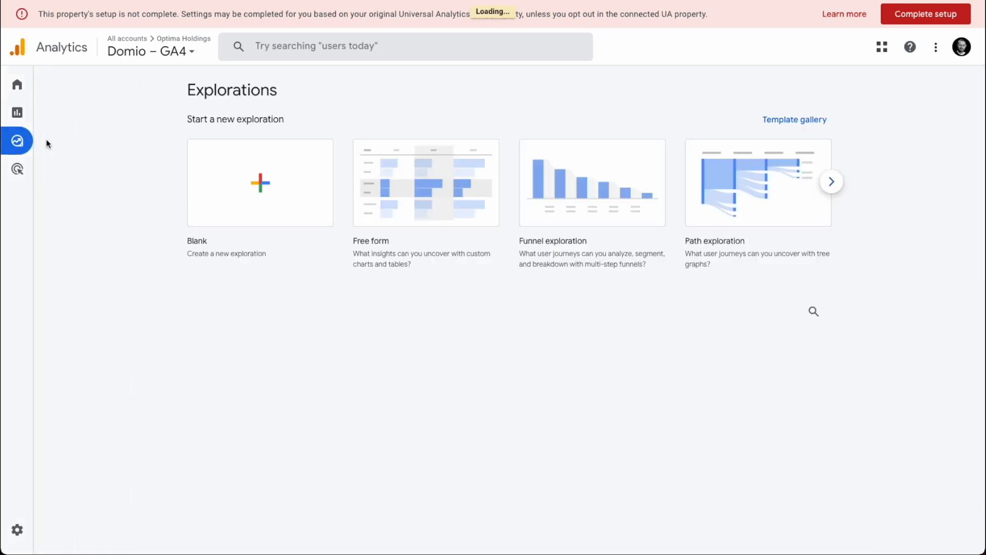
left_click(262, 185)
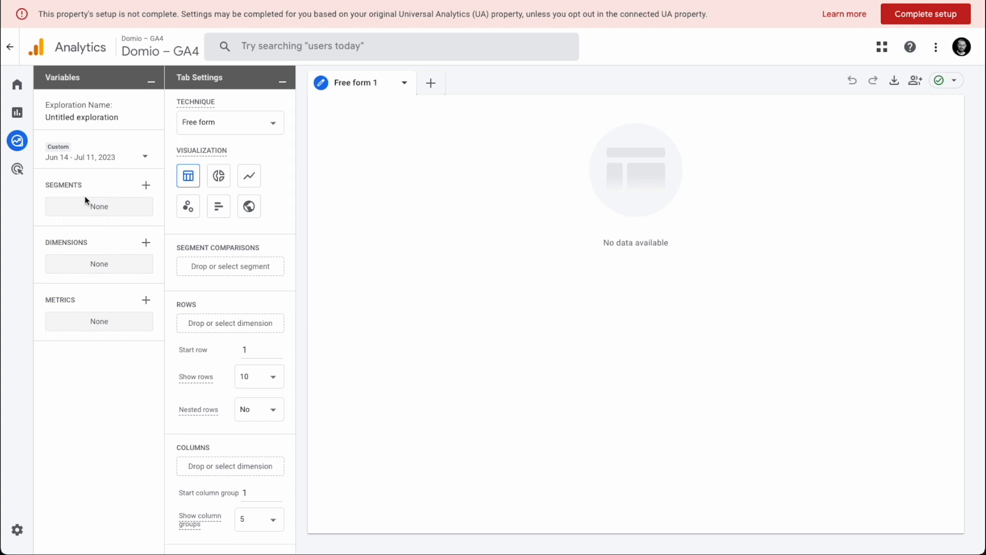
mouse_move(124, 189)
mouse_move(89, 303)
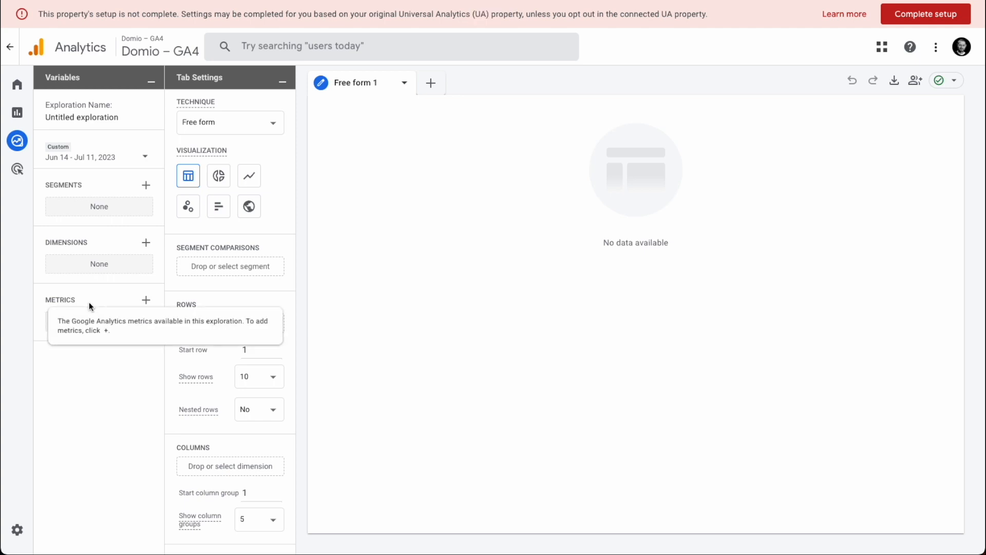
- Build a custom user segment that includes users with the luigisbox event
left_click(146, 185)
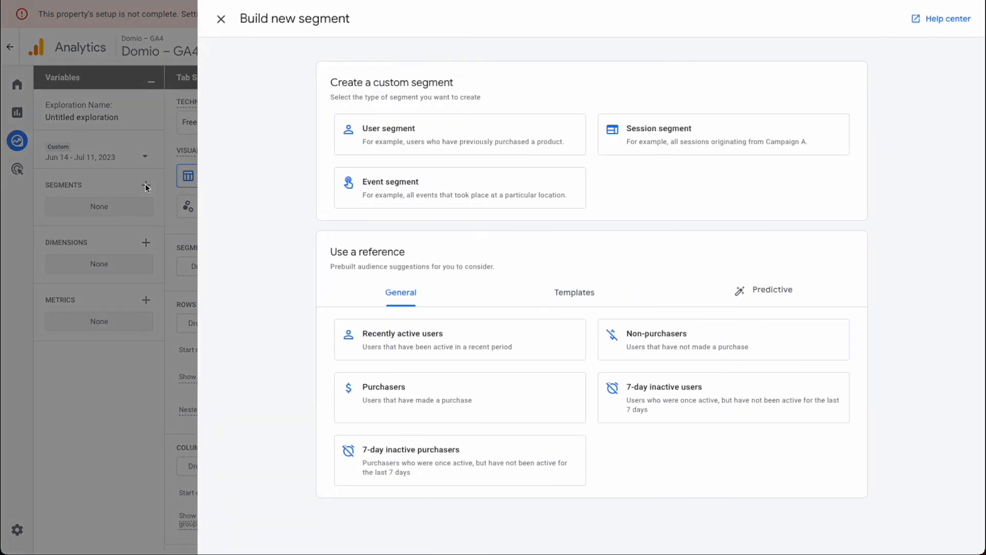
left_click(416, 129)
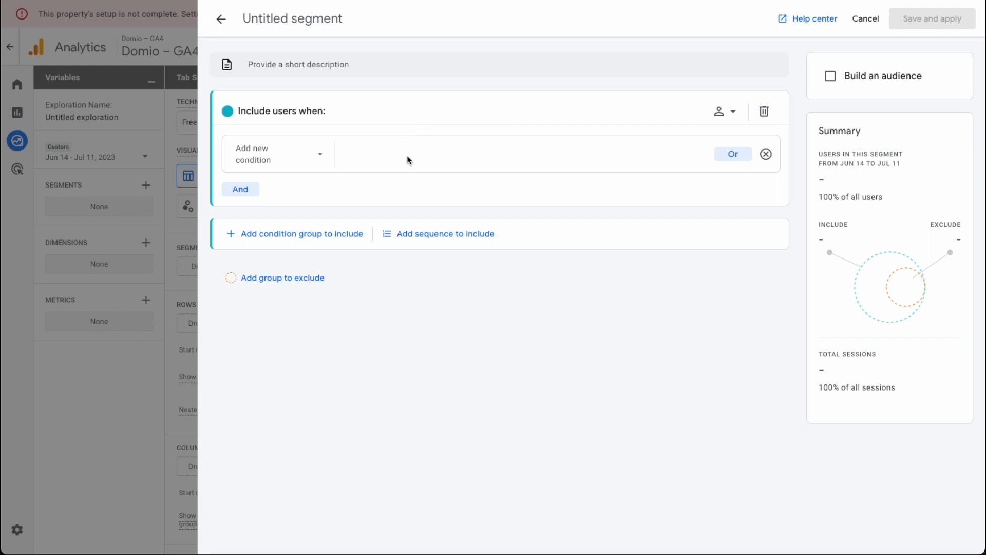
left_click(314, 160)
left_click(311, 151)
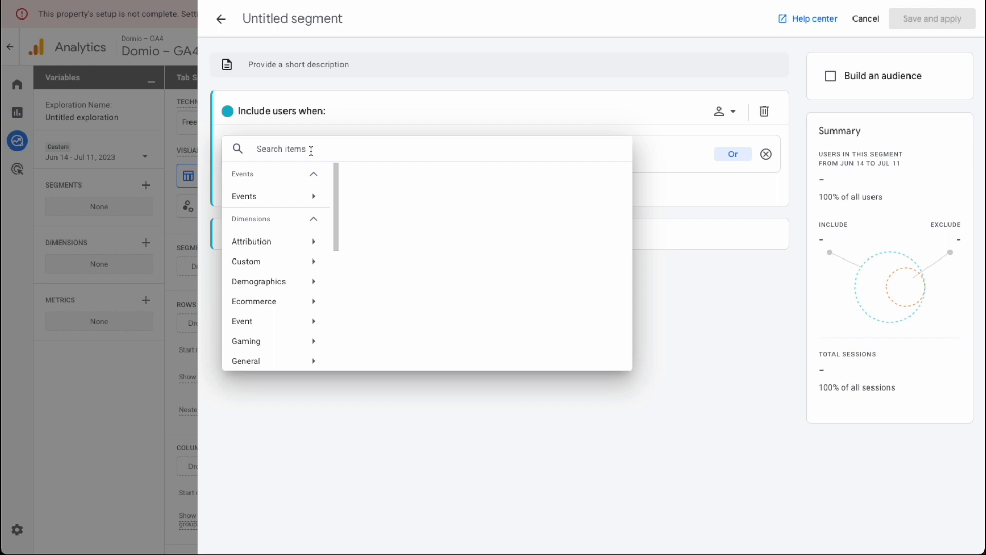
type("luigisbox")
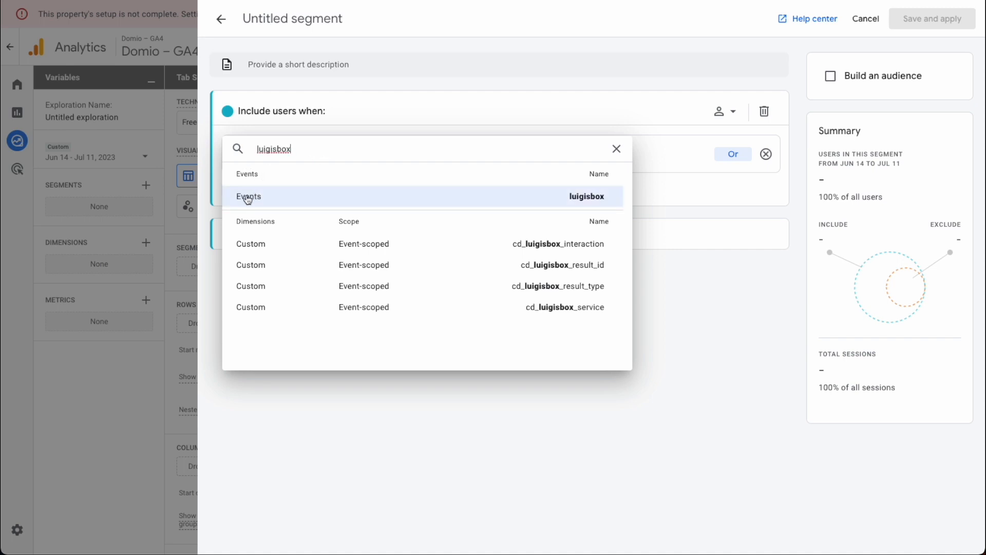
left_click(591, 199)
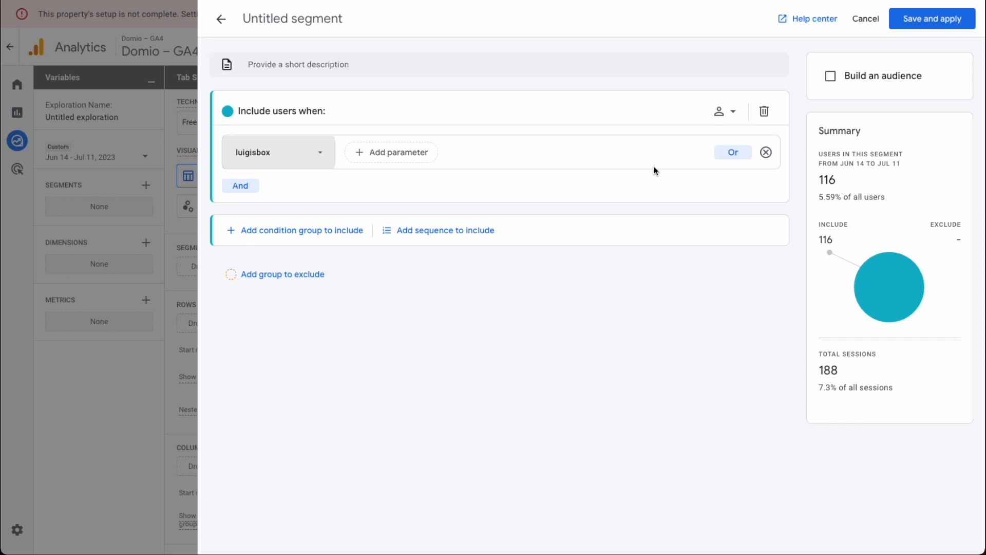
- Name the segment "Luigisbox", then save and apply it to the exploration
left_click(303, 18)
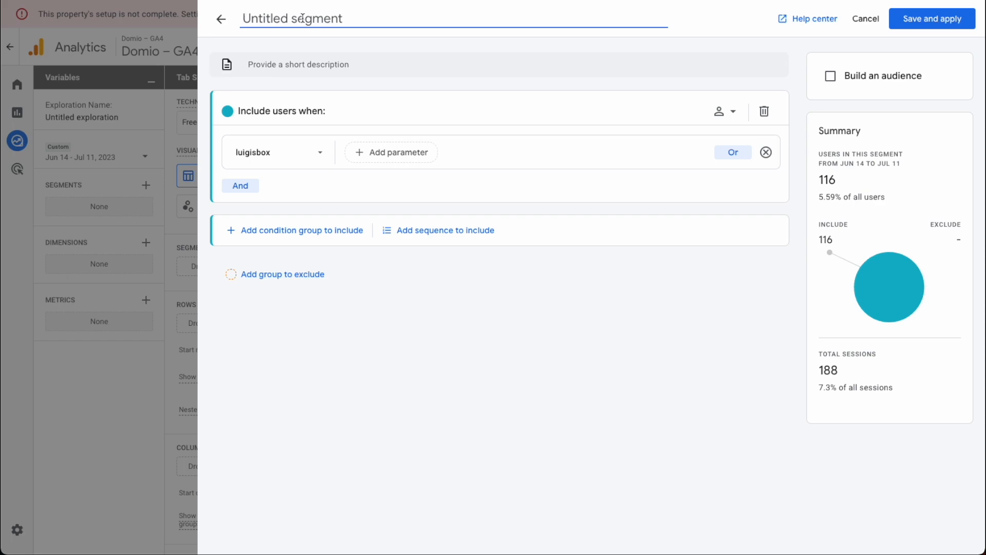
type("Luigisbox")
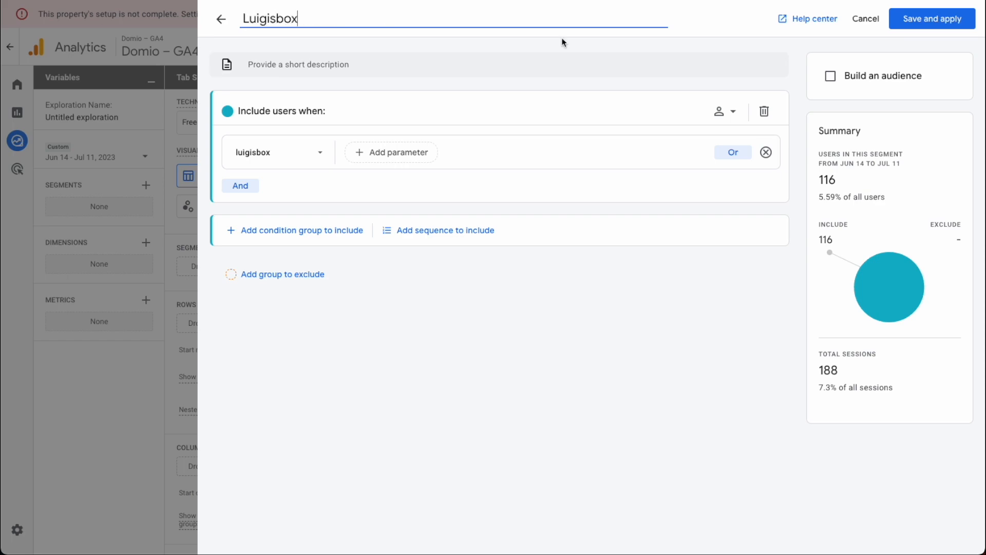
left_click(905, 23)
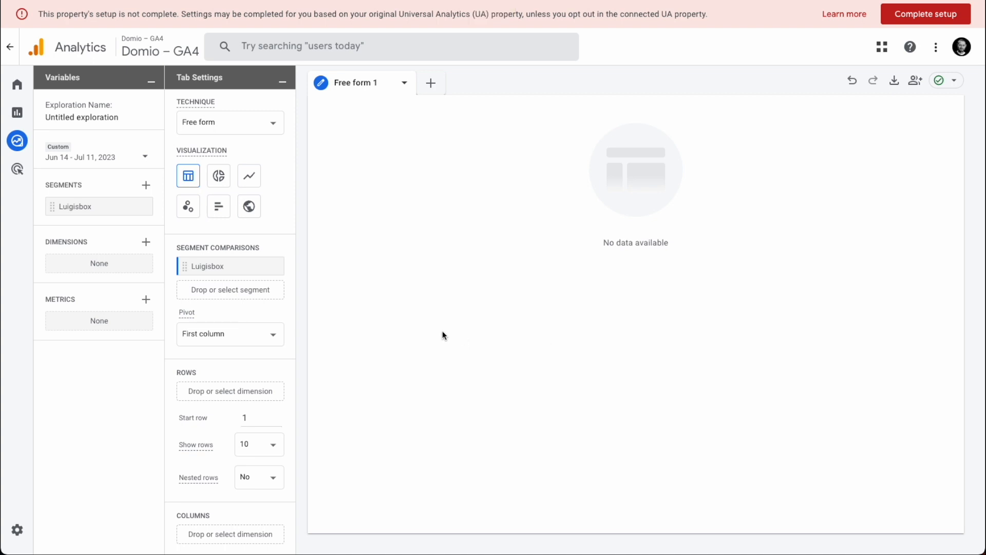
- Build a second custom user segment without an include group that temporarily excludes users with the luigisbox event
left_click(148, 187)
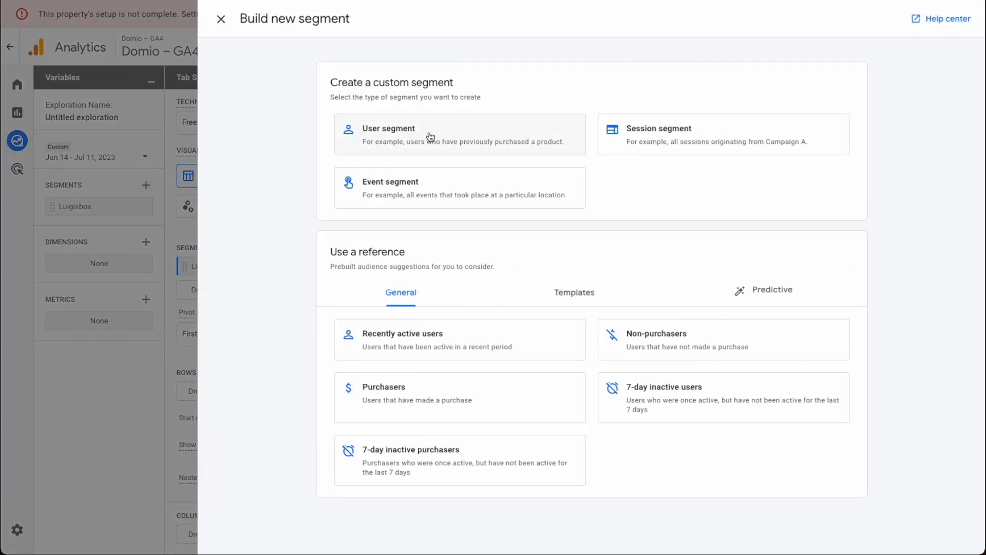
left_click(416, 133)
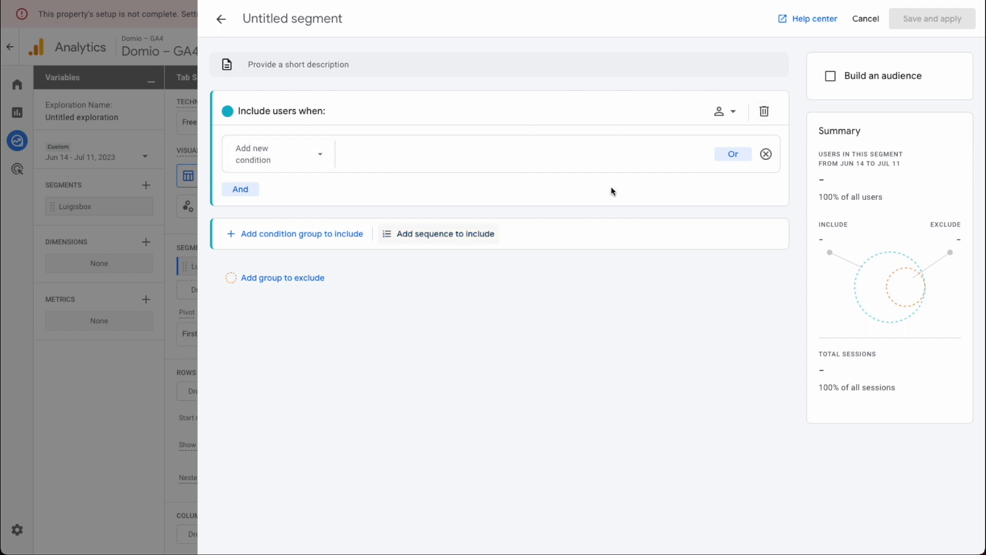
left_click(765, 112)
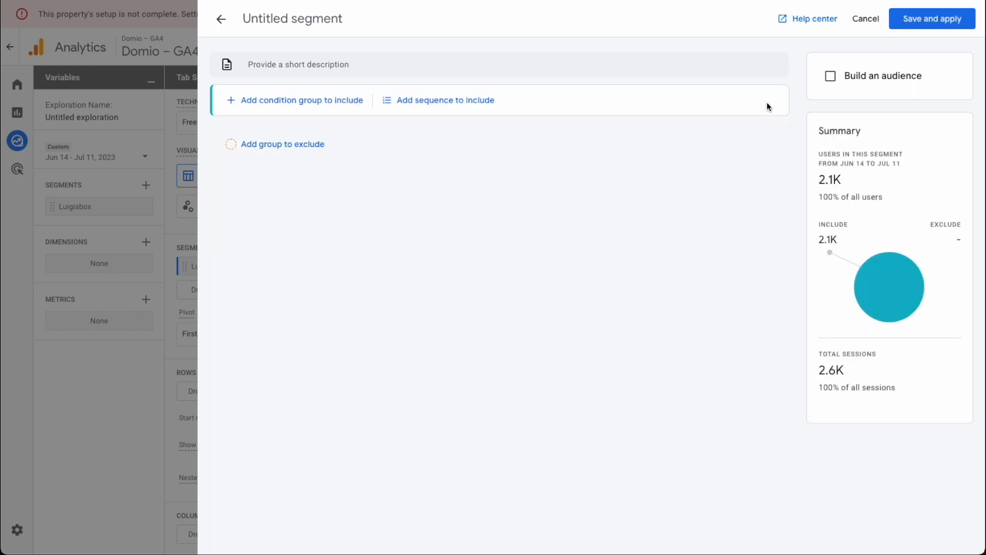
left_click(286, 145)
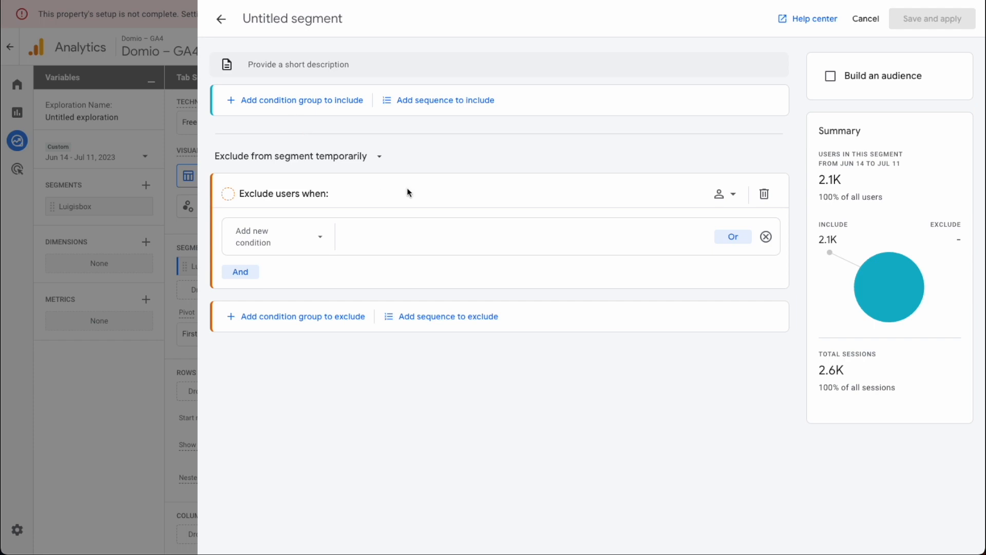
left_click(300, 244)
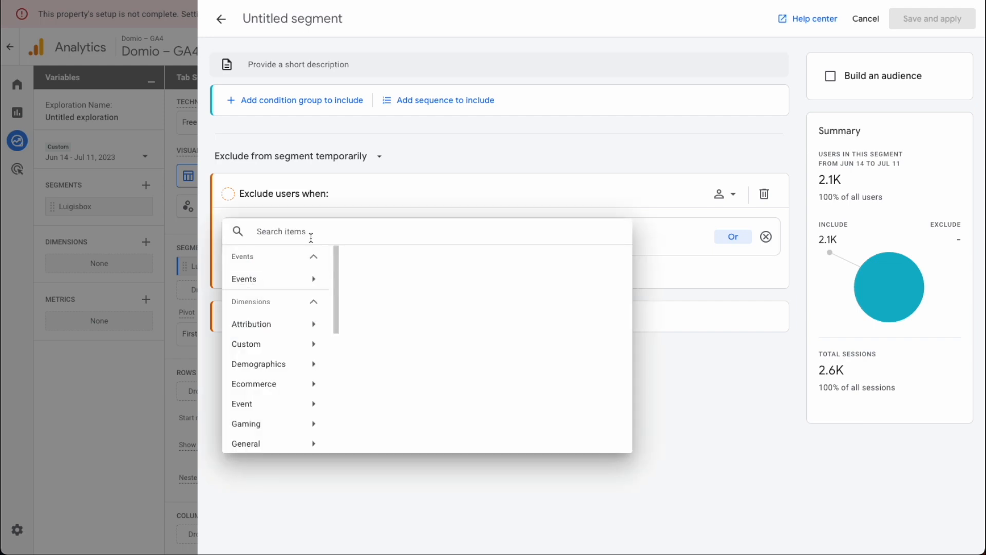
type("luigisbox")
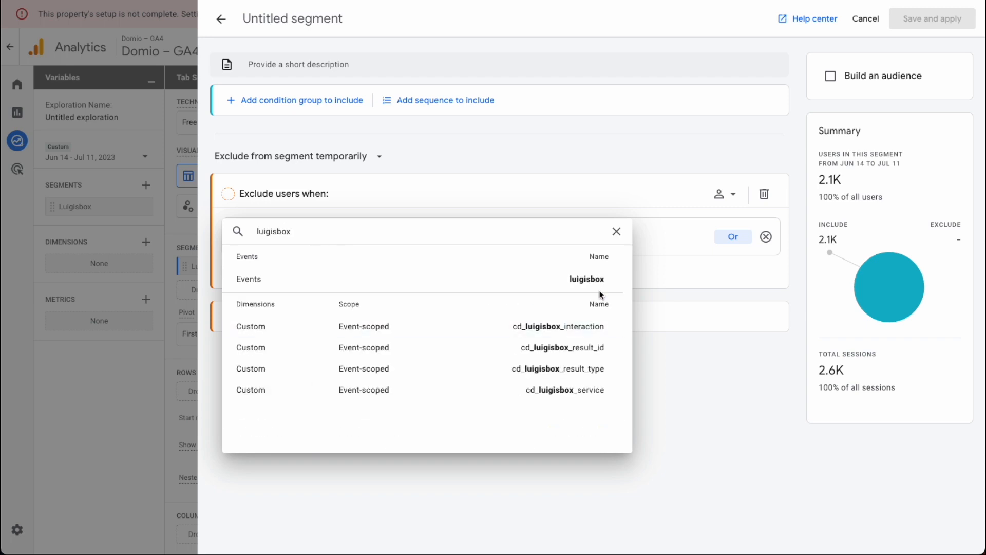
left_click(590, 280)
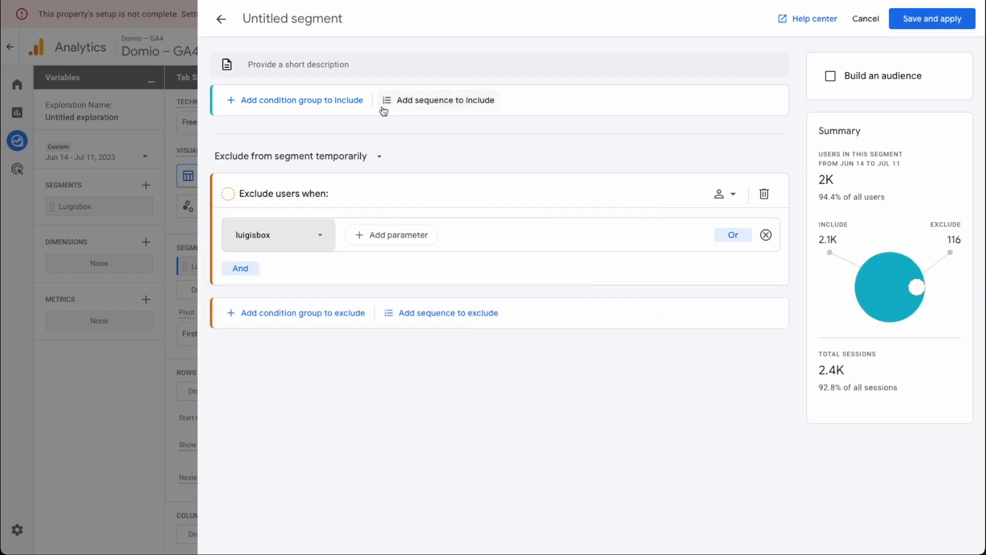
- Name the excluding segment "Without luigisbox", then save and apply it to the exploration
left_click(304, 19)
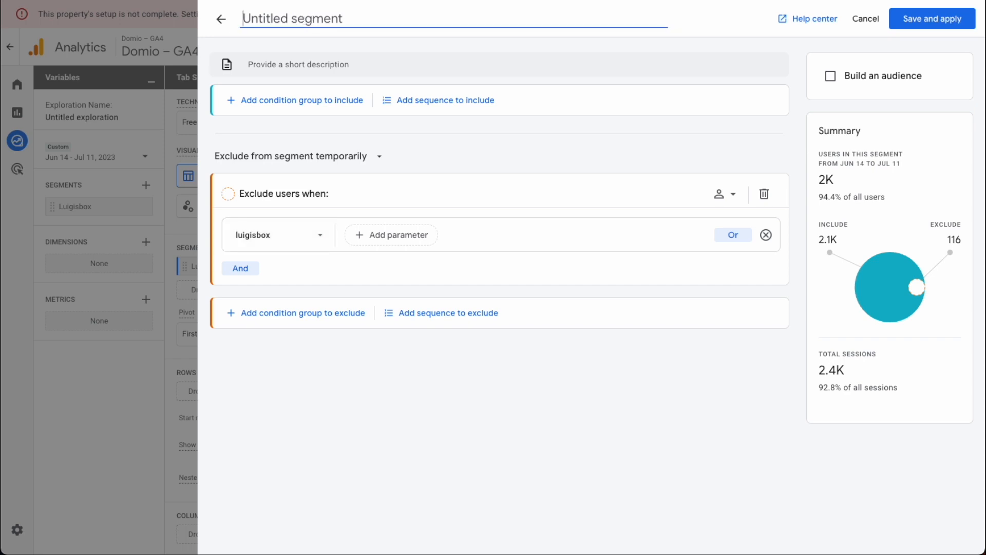
type("Without luigisbox")
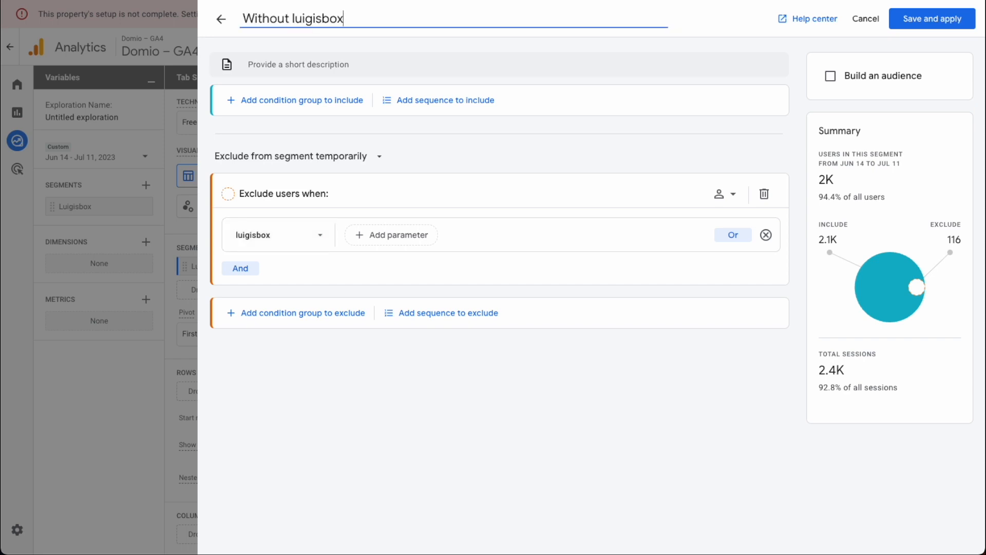
left_click(943, 19)
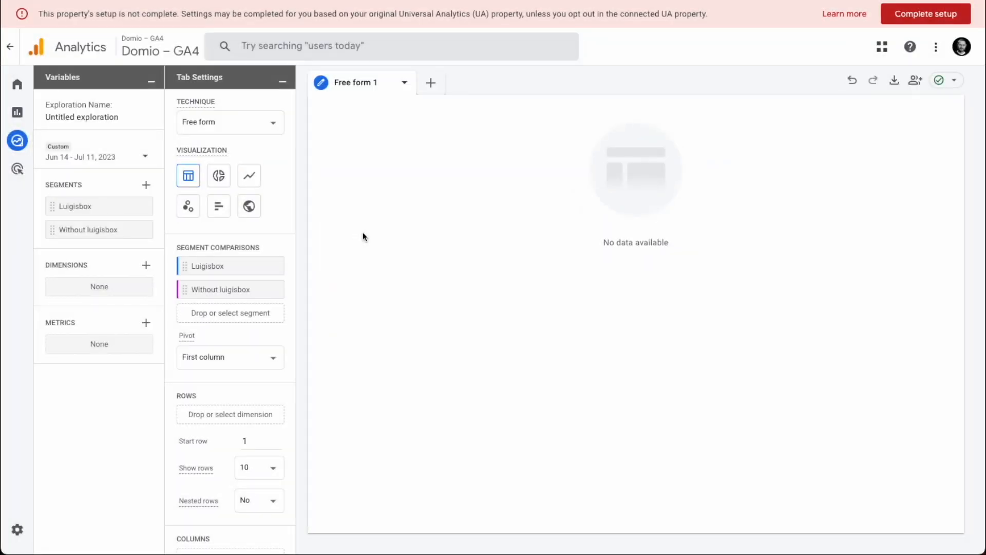
- Find and select the Total users and Conversions metrics for the exploration
left_click(146, 324)
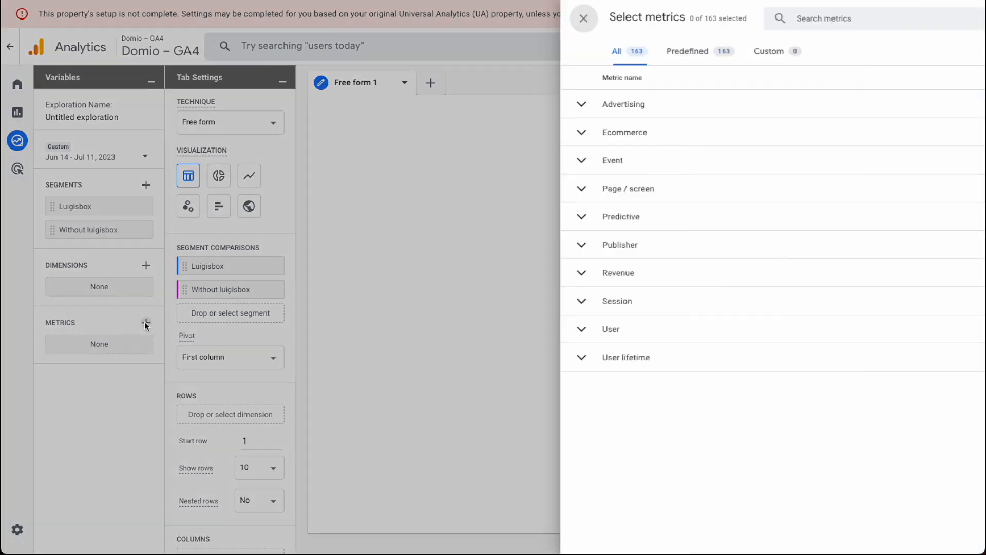
left_click(492, 17)
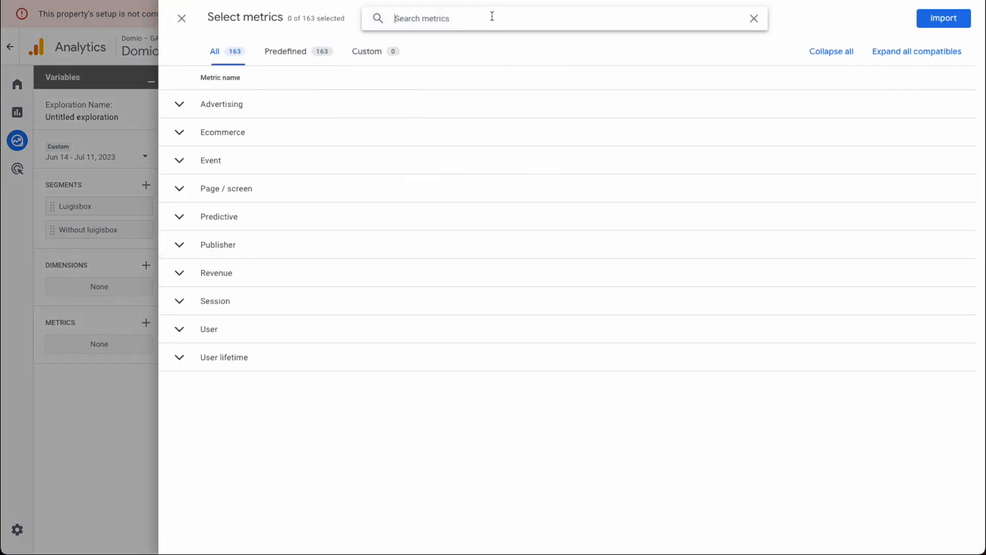
type("total users")
left_click(273, 136)
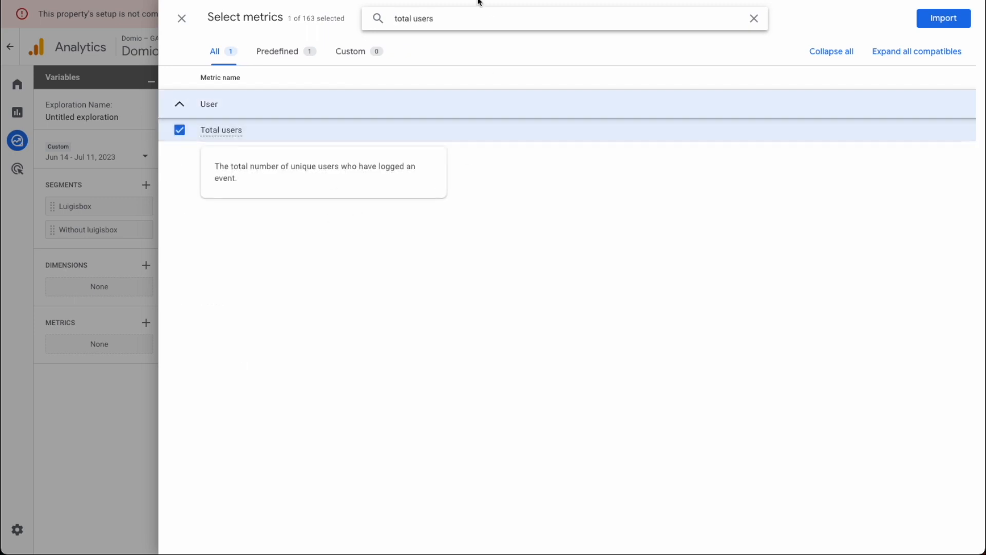
triple_click(460, 15)
type("co")
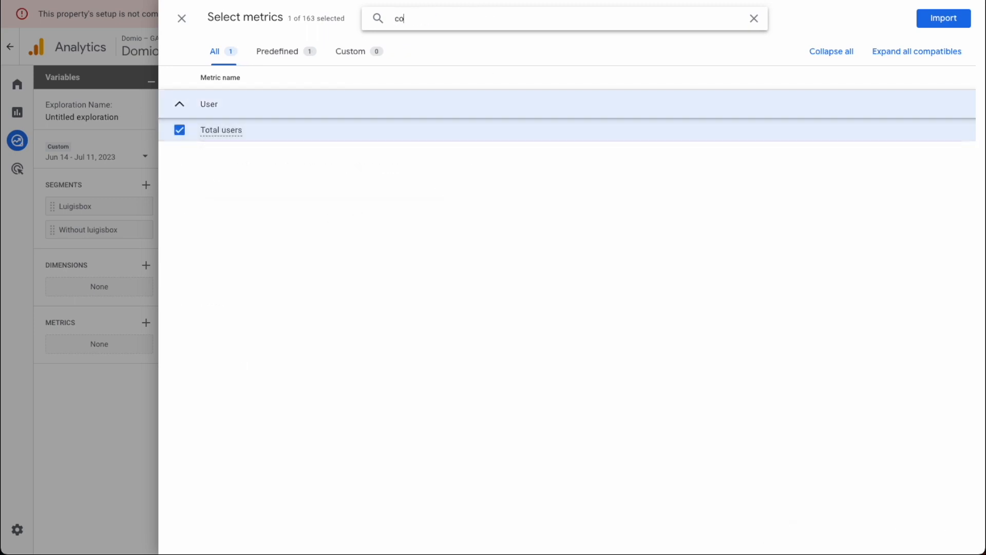
type("nversions")
left_click(292, 130)
- Add User conversion rate and Purchases to the metric selection and import all selected metrics
triple_click(461, 18)
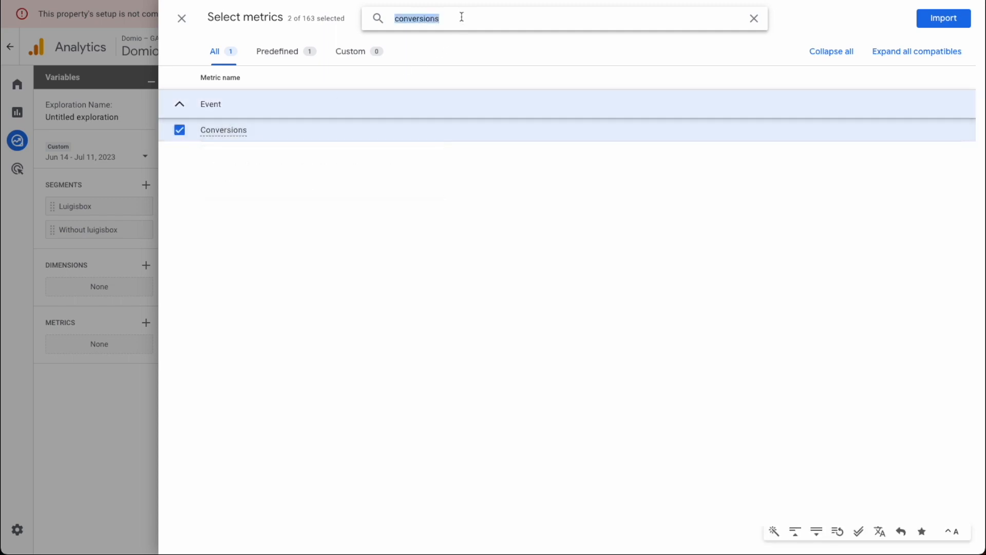
type("conversion rate")
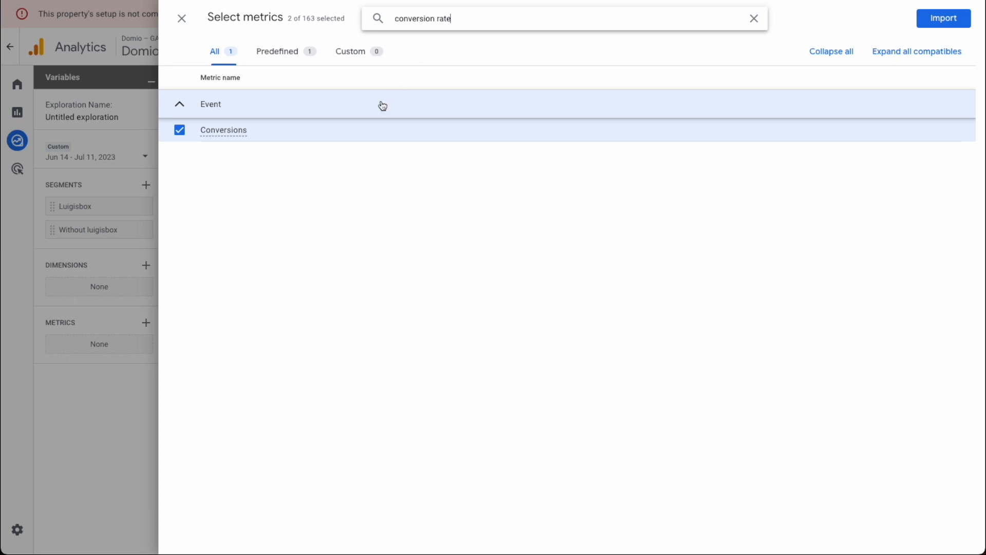
left_click(324, 183)
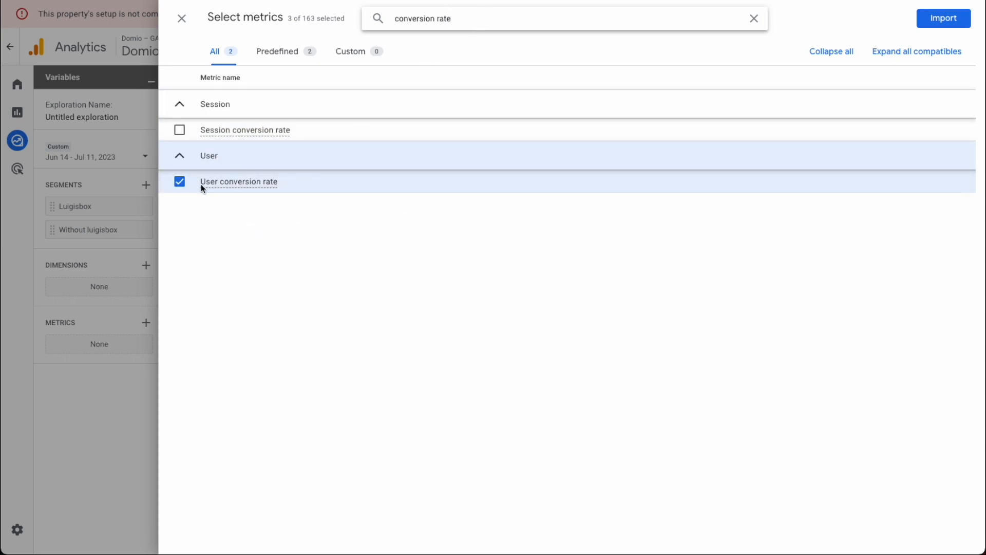
triple_click(484, 18)
type("purchase")
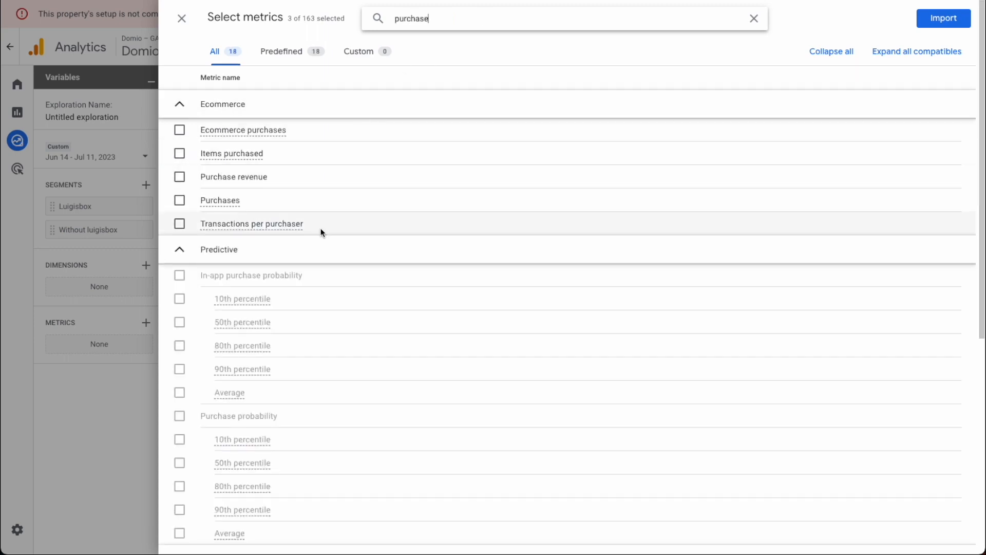
left_click(226, 201)
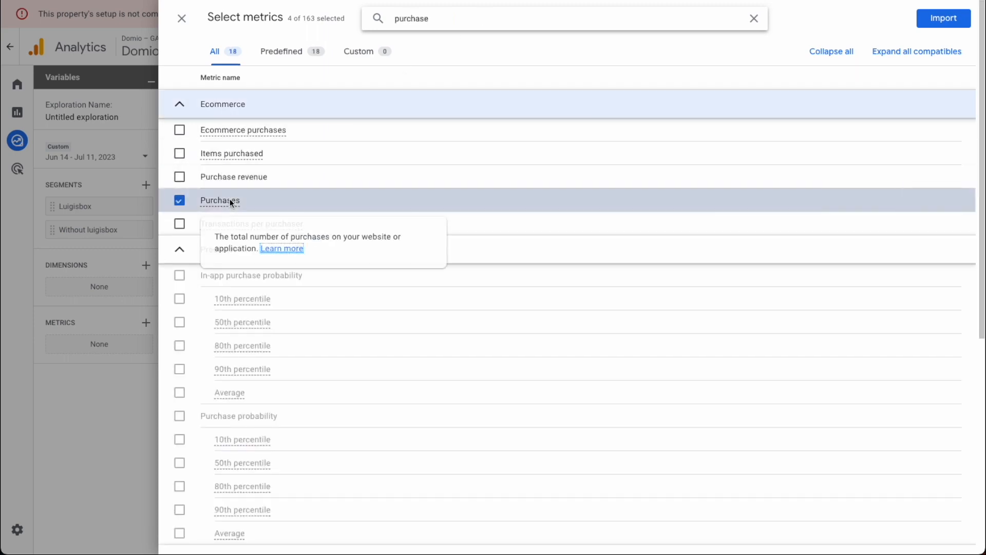
left_click(951, 23)
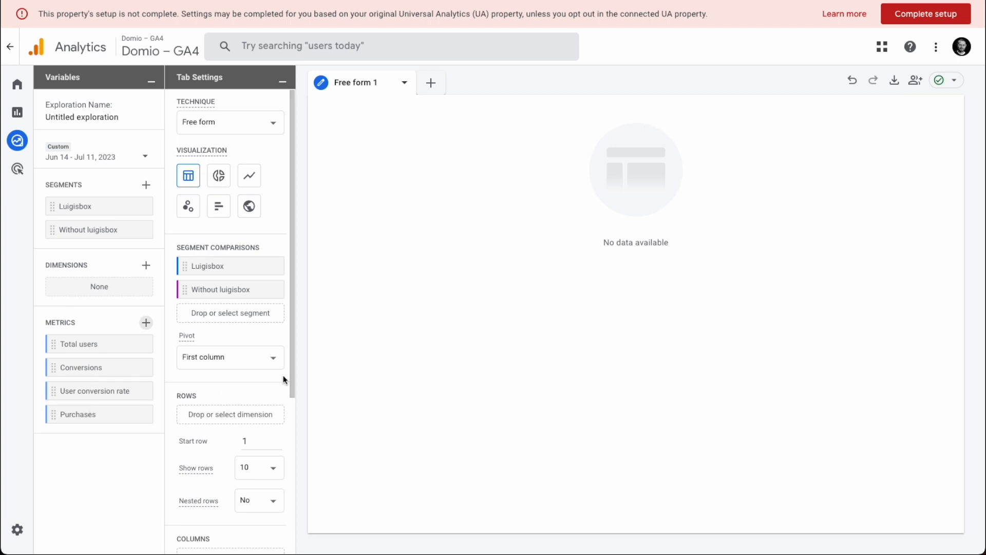
- Add Total users, Conversions, User conversion rate and Purchases as the table's values, with Conversions placed ahead of Total users
scroll(241, 360, "down", 5)
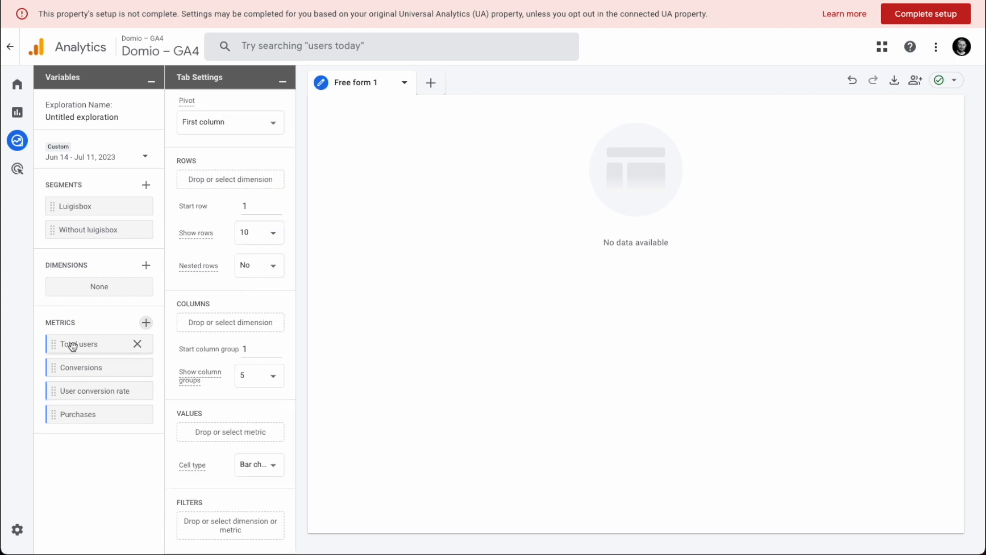
left_click_drag(72, 341, 86, 351)
left_click_drag(132, 383, 201, 431)
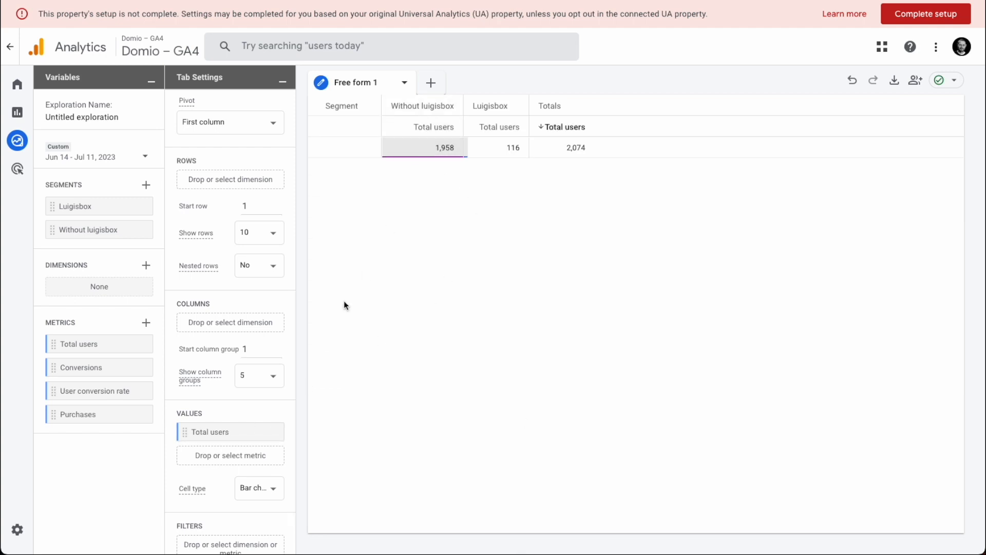
left_click_drag(97, 366, 222, 434)
left_click_drag(73, 389, 205, 483)
left_click_drag(70, 417, 209, 502)
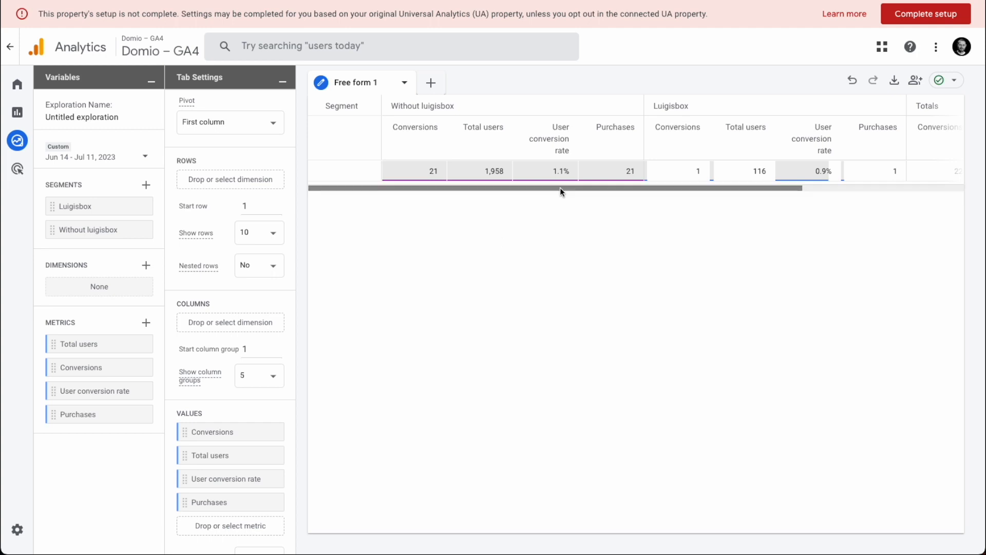
left_click_drag(560, 188, 459, 194)
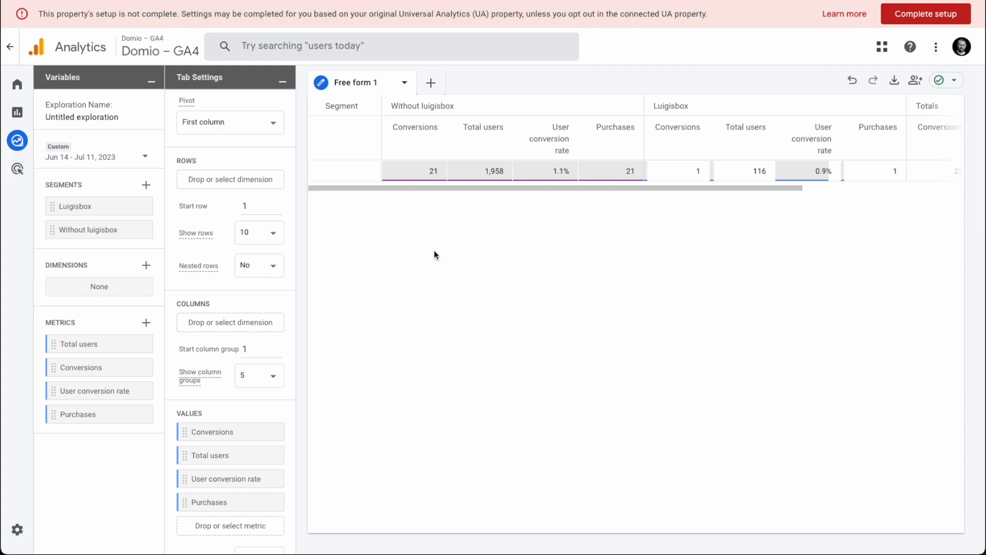
- Set the segment comparison pivot to First row
scroll(220, 290, "up", 5)
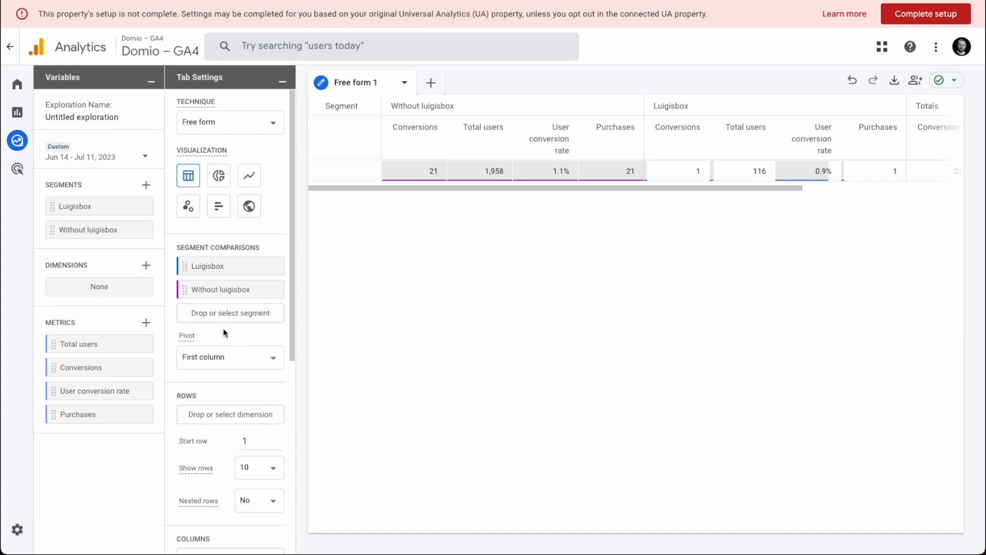
left_click(242, 360)
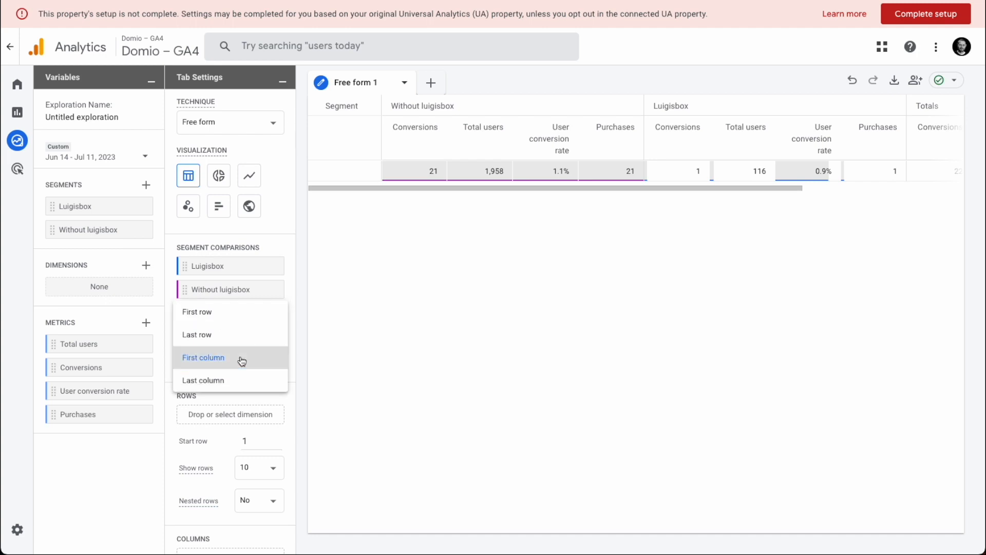
left_click(204, 317)
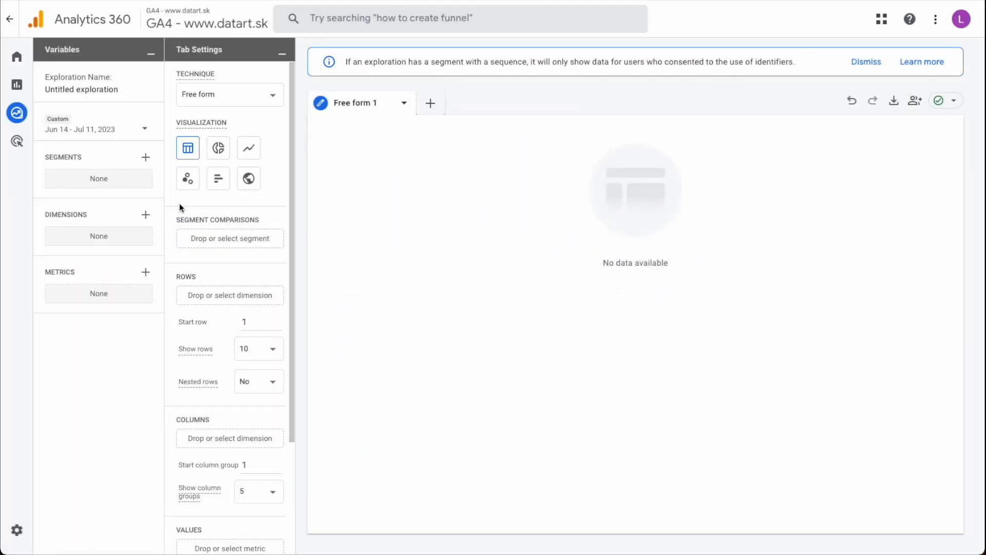
- Start a new user segment in the empty exploration that includes users by the event-scoped custom dimension service
left_click(147, 156)
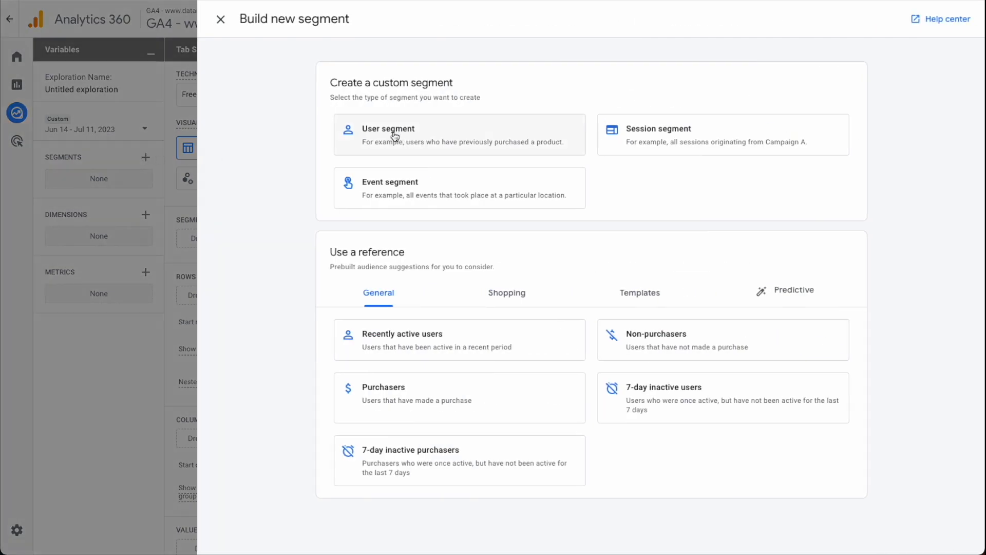
left_click(397, 135)
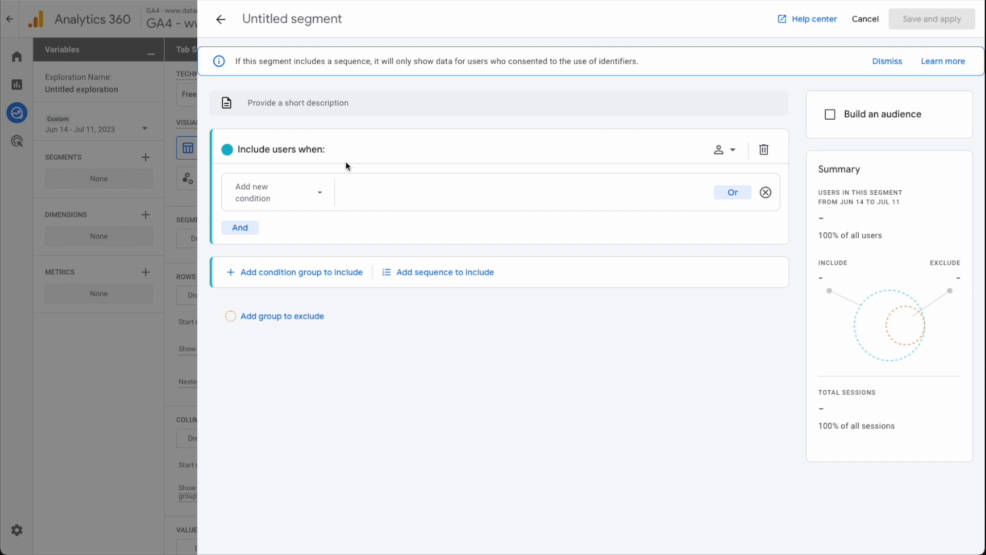
left_click(318, 195)
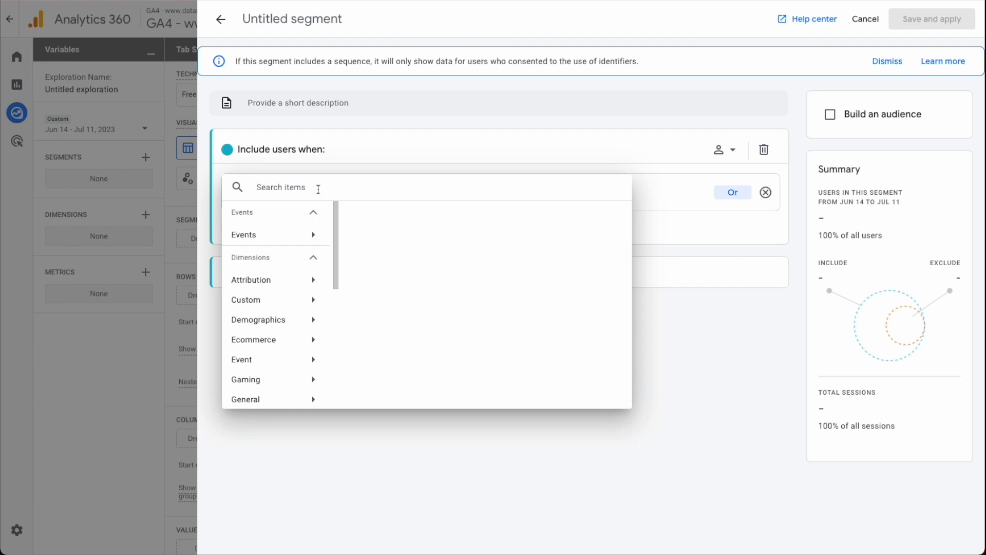
type("service")
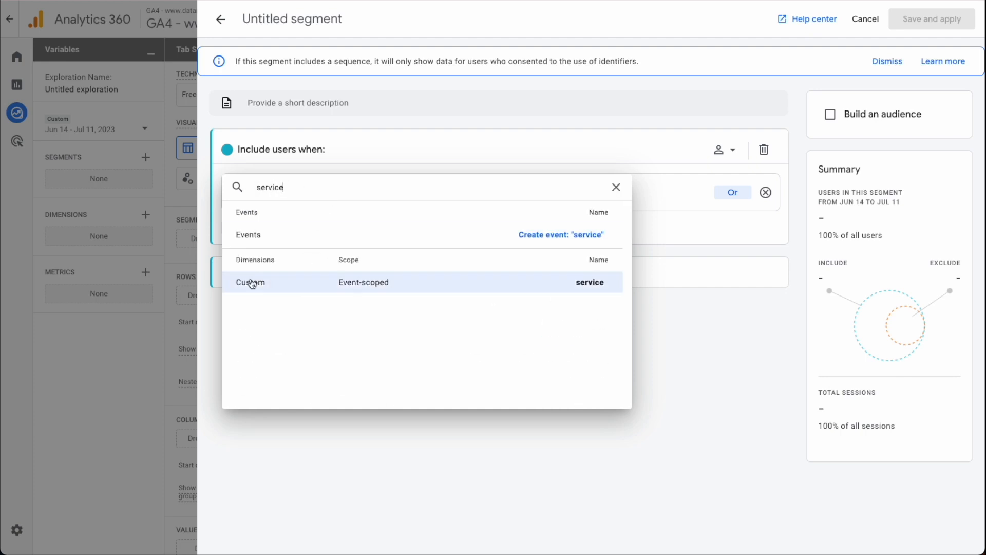
left_click(591, 282)
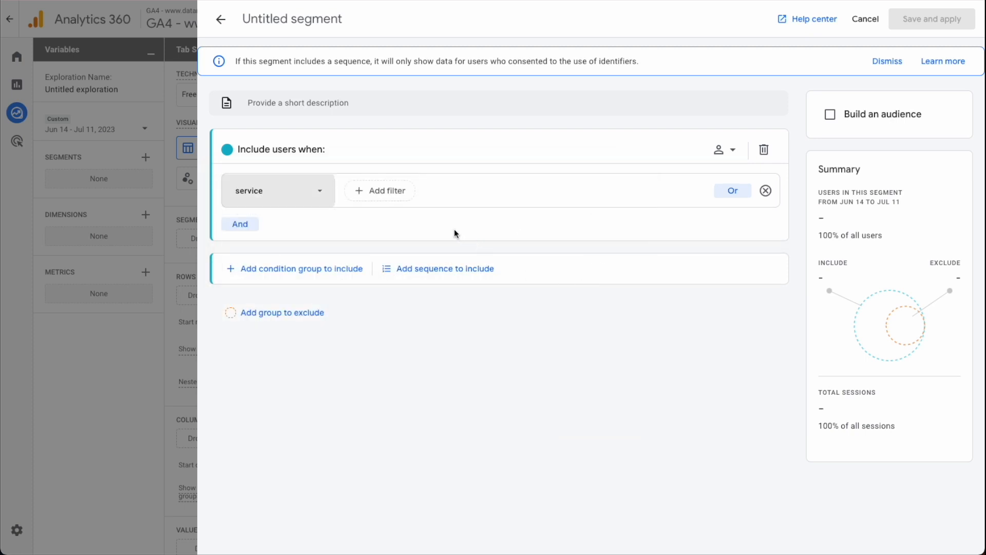
- Filter the service condition to values that contain "LB" at any point in time and apply the filter
left_click(382, 193)
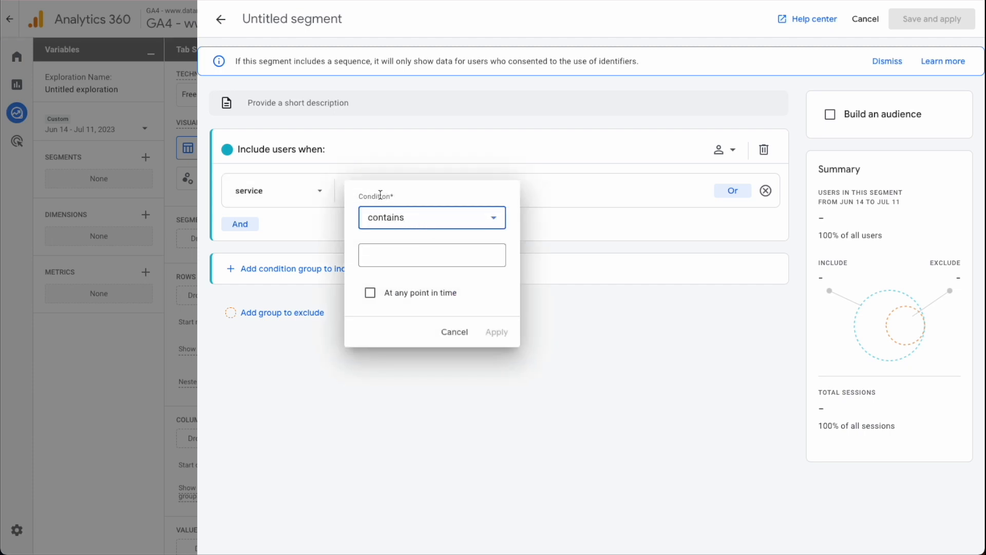
left_click(408, 249)
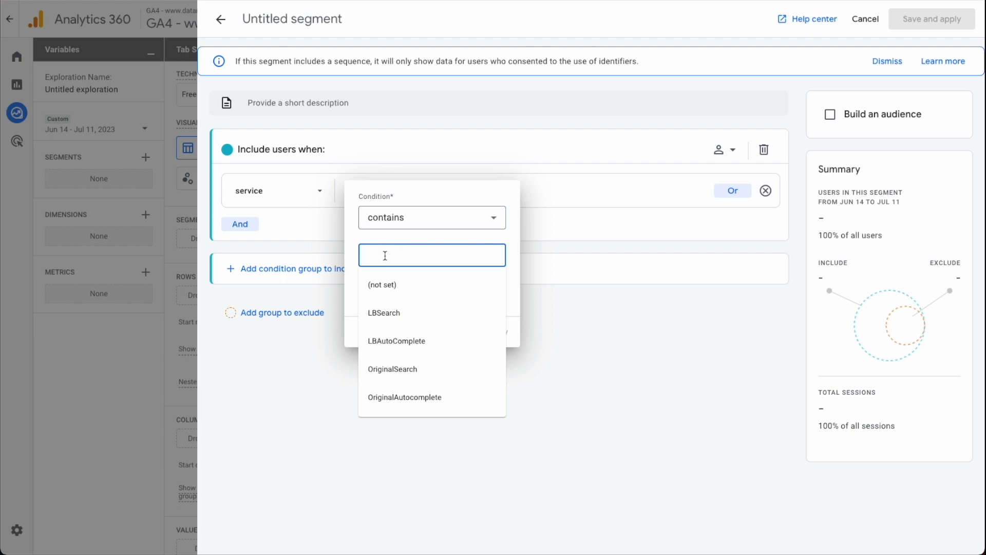
type("LBN")
key("BackSpace")
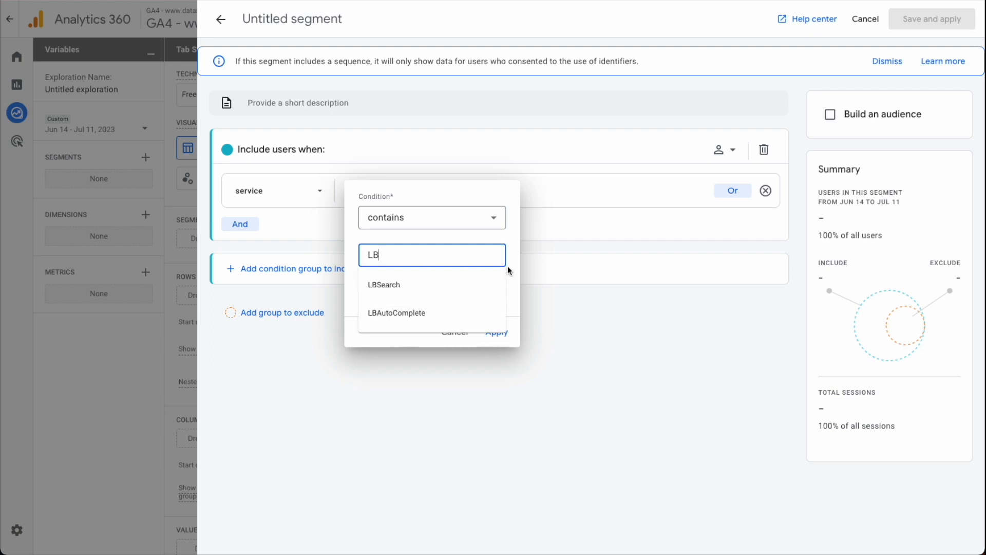
left_click(515, 253)
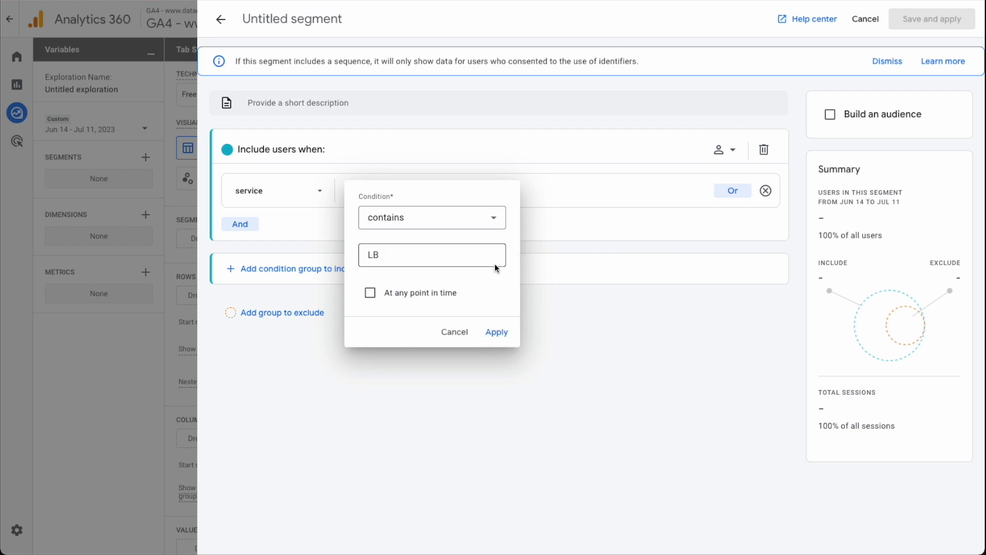
left_click(371, 295)
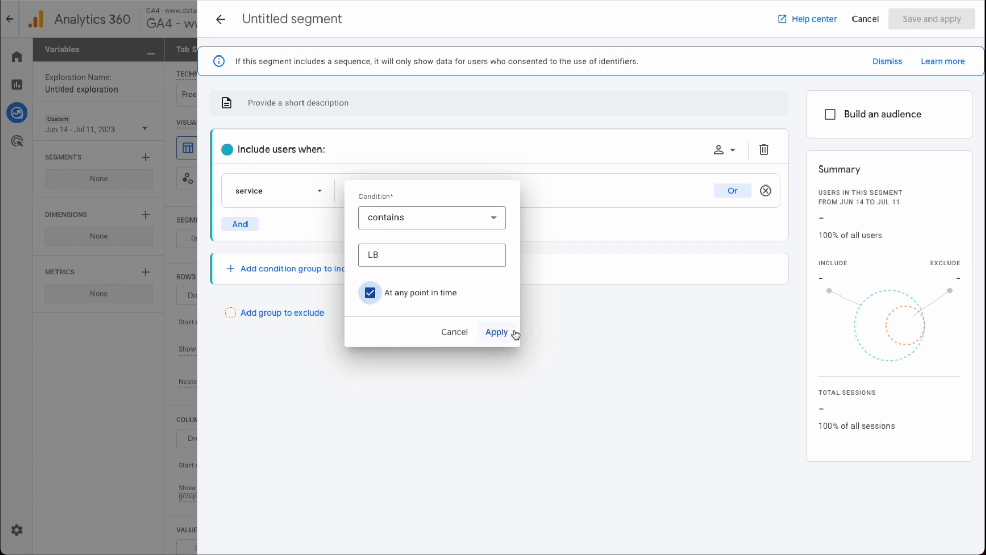
left_click(496, 335)
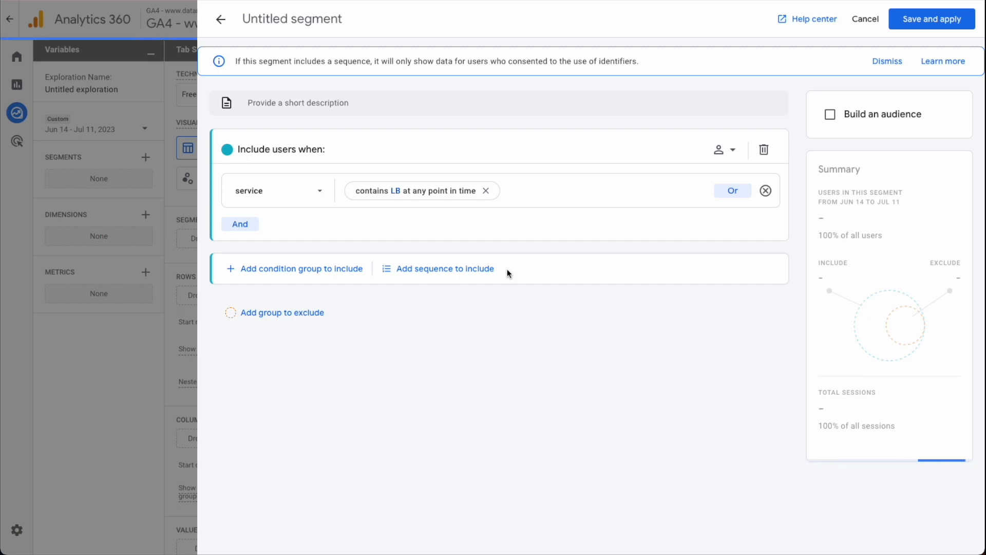
- Name the segment "Luigisbox services", then save and apply it to the exploration
left_click(309, 22)
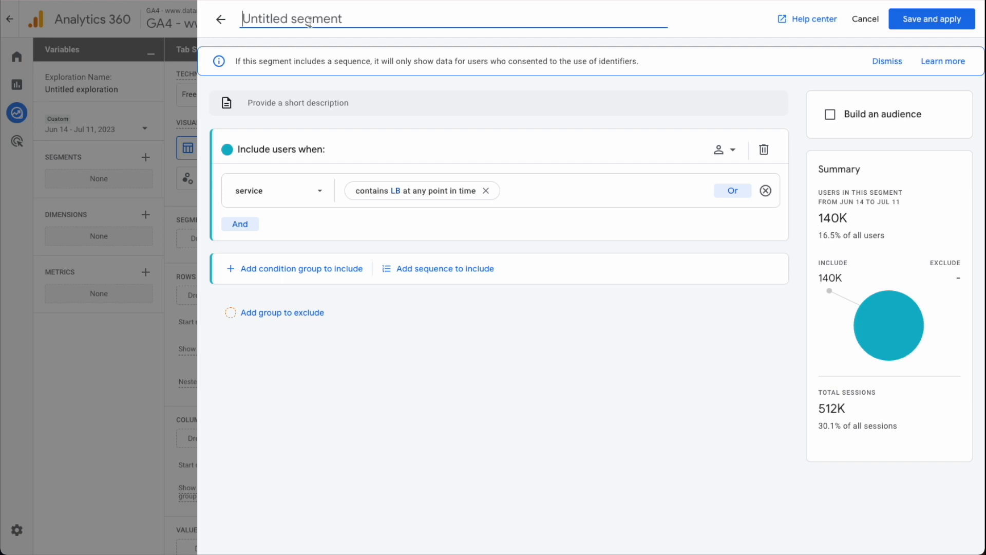
type("Luigisbox")
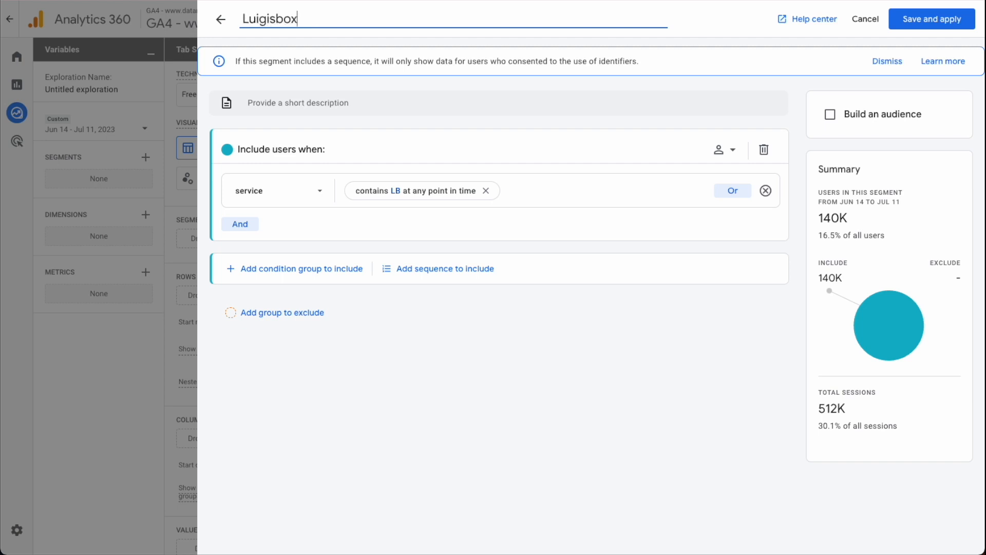
type(" services")
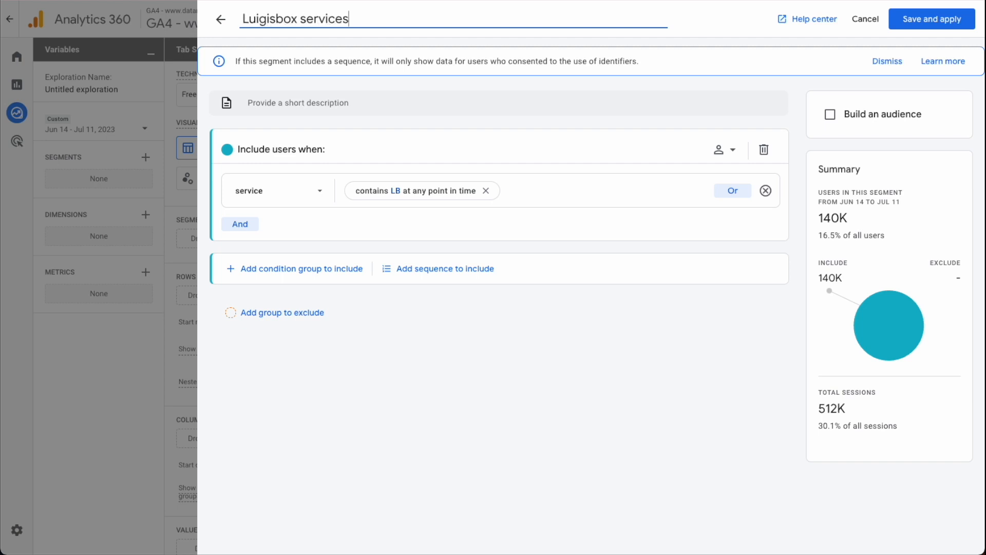
left_click(940, 20)
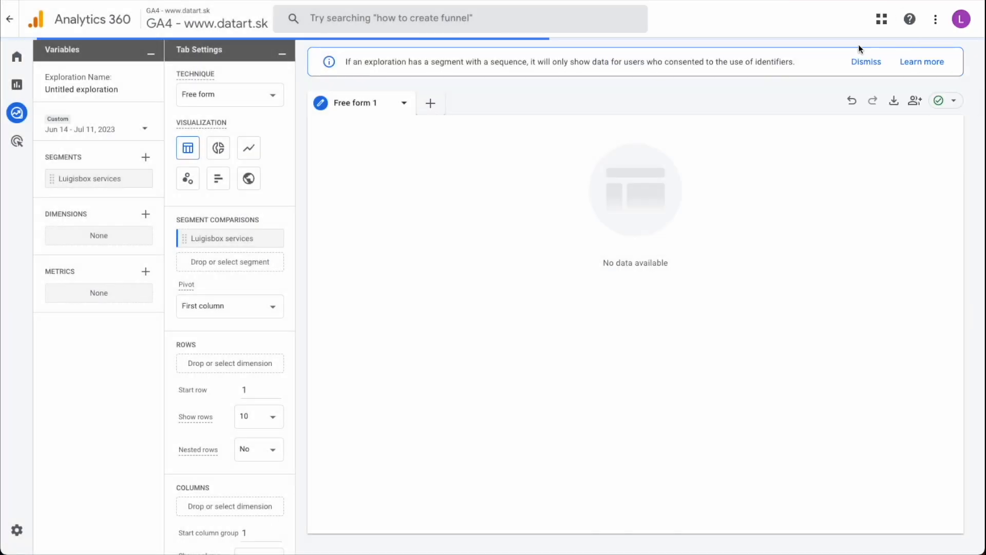
- Start a second user segment with the custom dimension service as its include condition
left_click(146, 158)
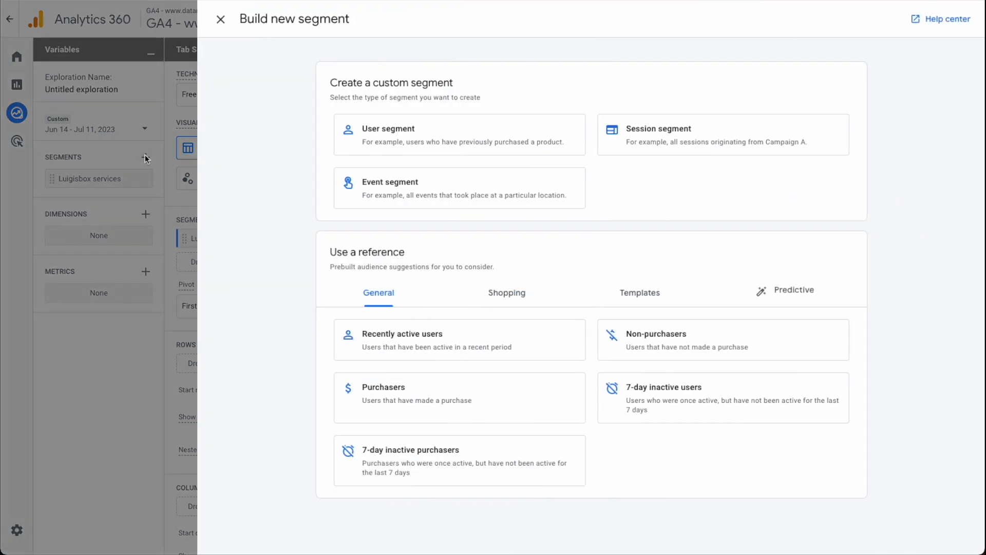
left_click(441, 136)
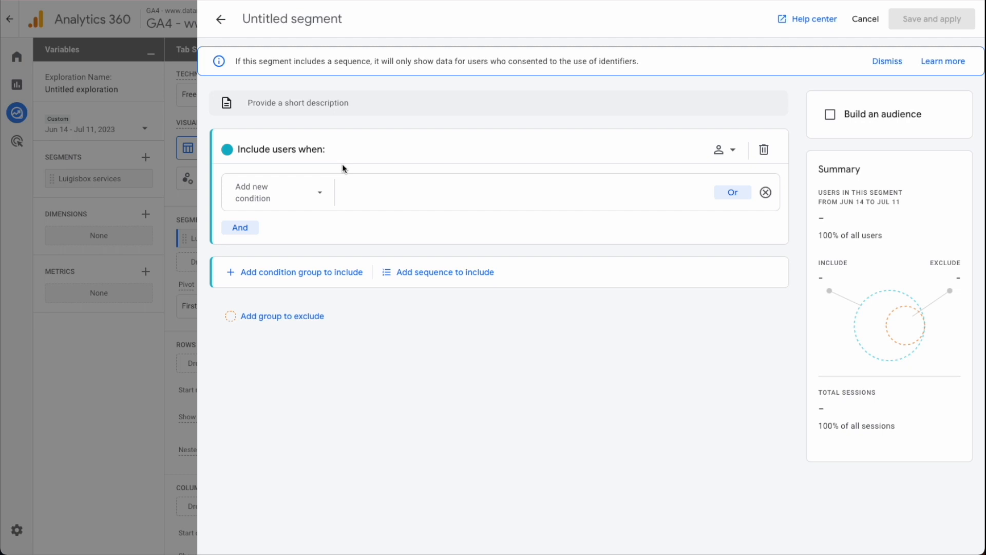
left_click(322, 195)
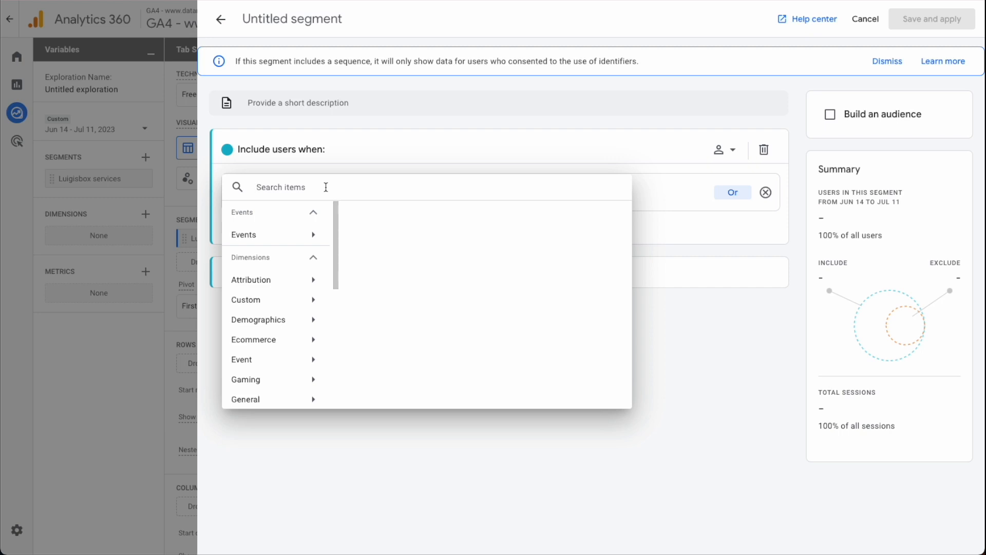
type("service")
left_click(596, 283)
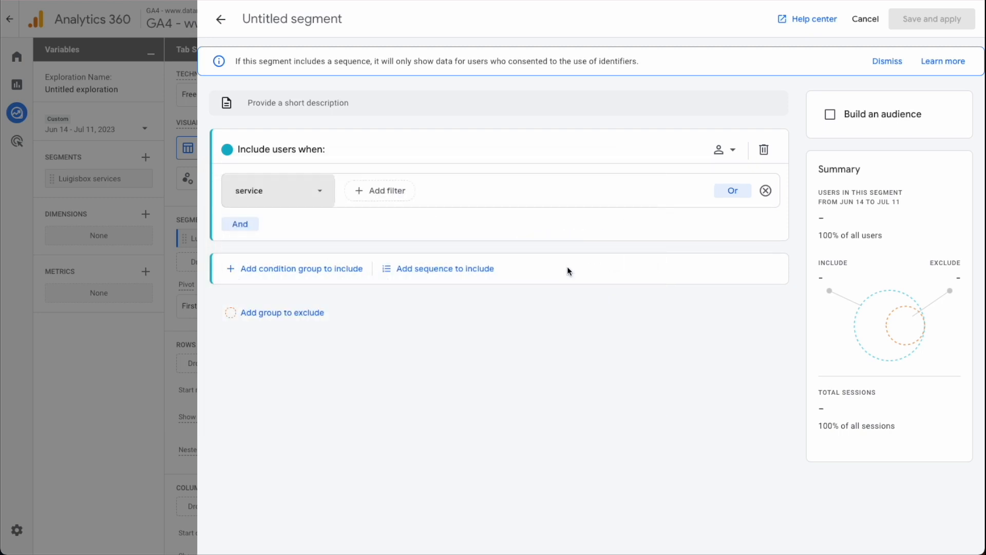
- Filter the second segment's service condition to values that contain "Original" at any point in time and apply the filter
left_click(396, 192)
left_click(408, 253)
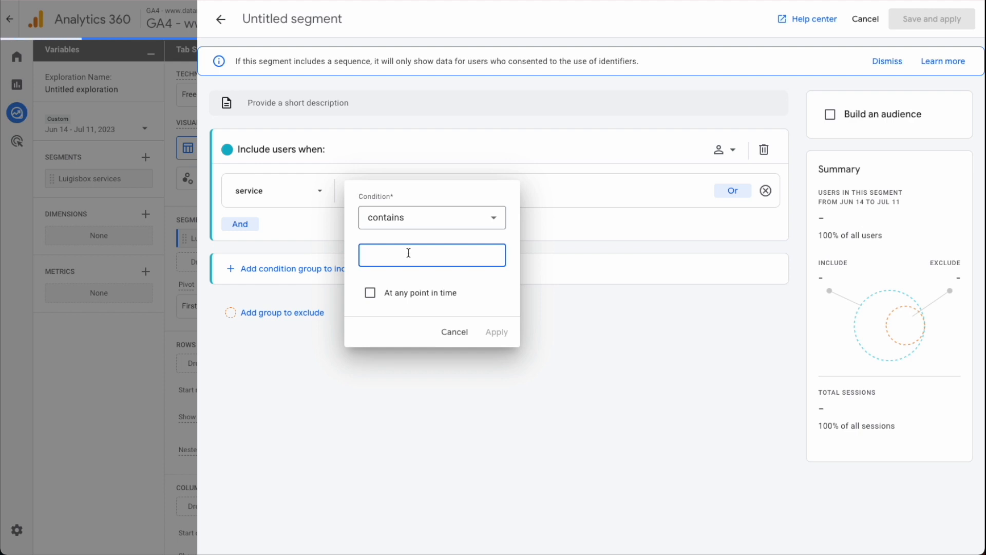
type("Original")
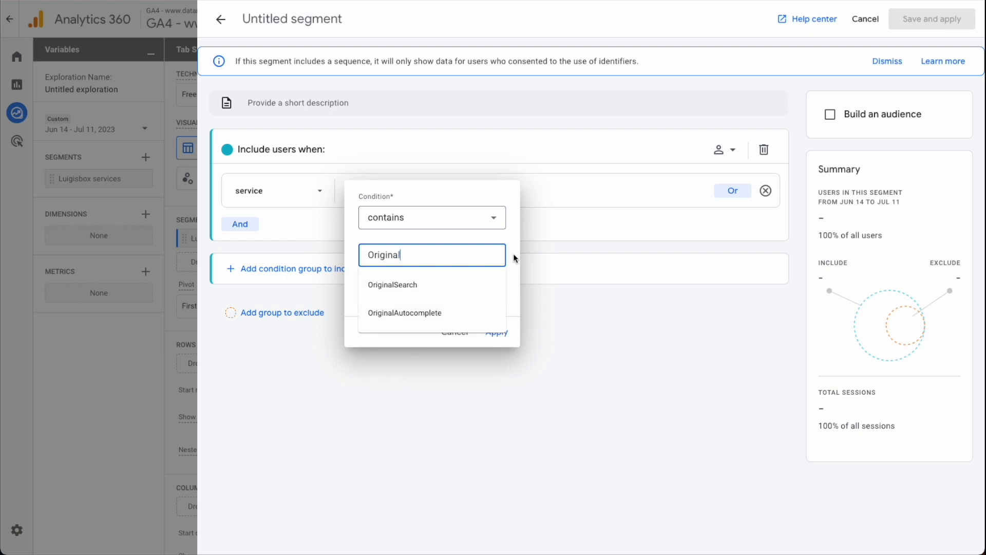
left_click(479, 267)
left_click(371, 294)
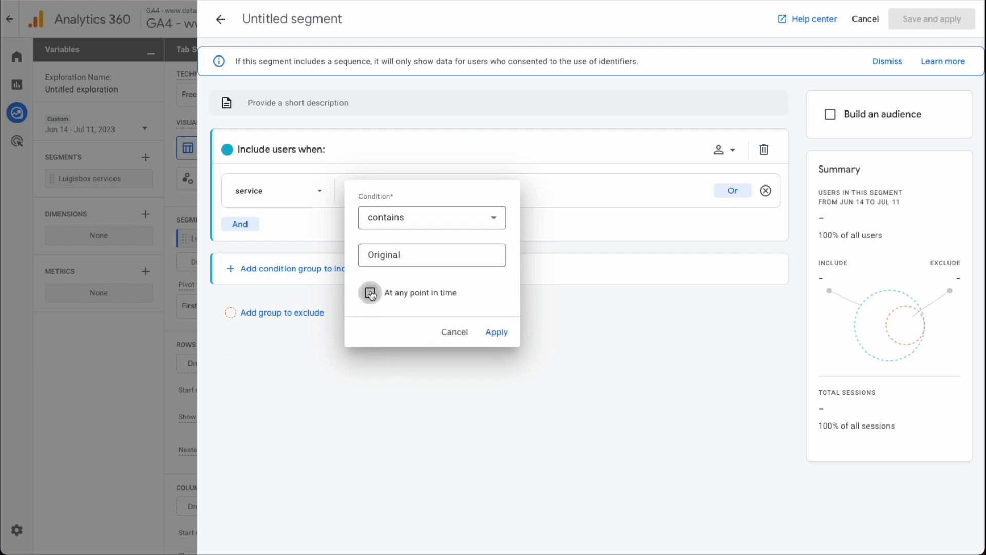
left_click(496, 333)
- Name the second segment "Original services", then save and apply it to the exploration
left_click(294, 20)
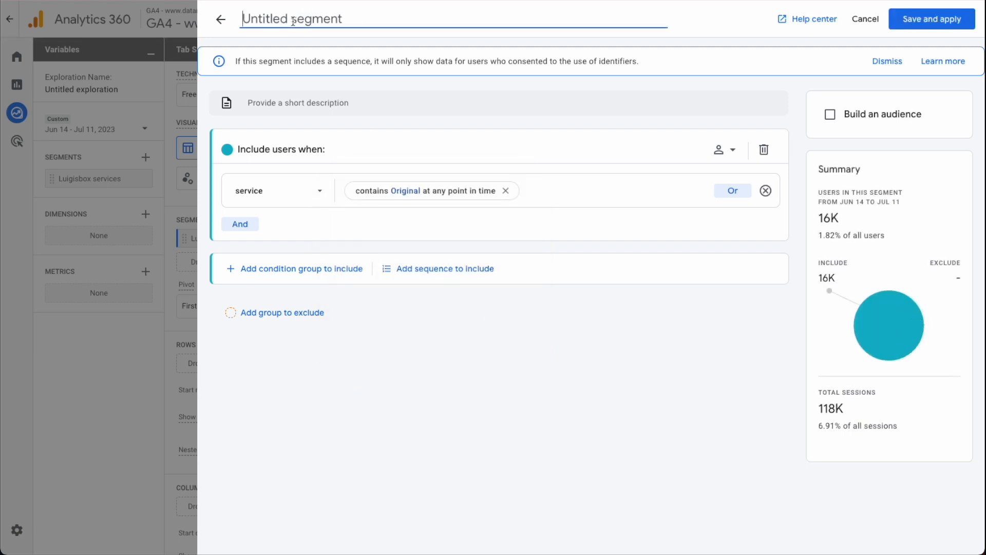
type("Original services")
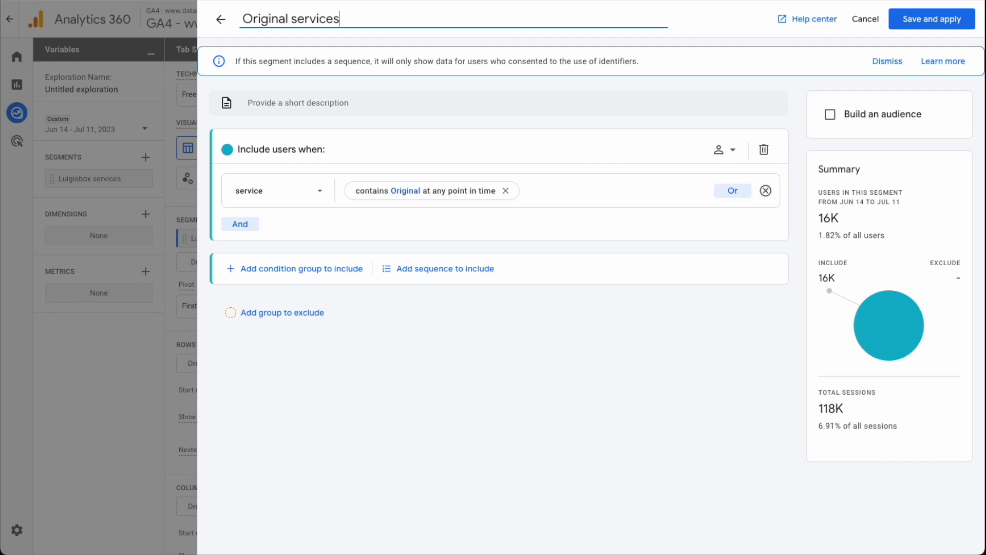
left_click(932, 20)
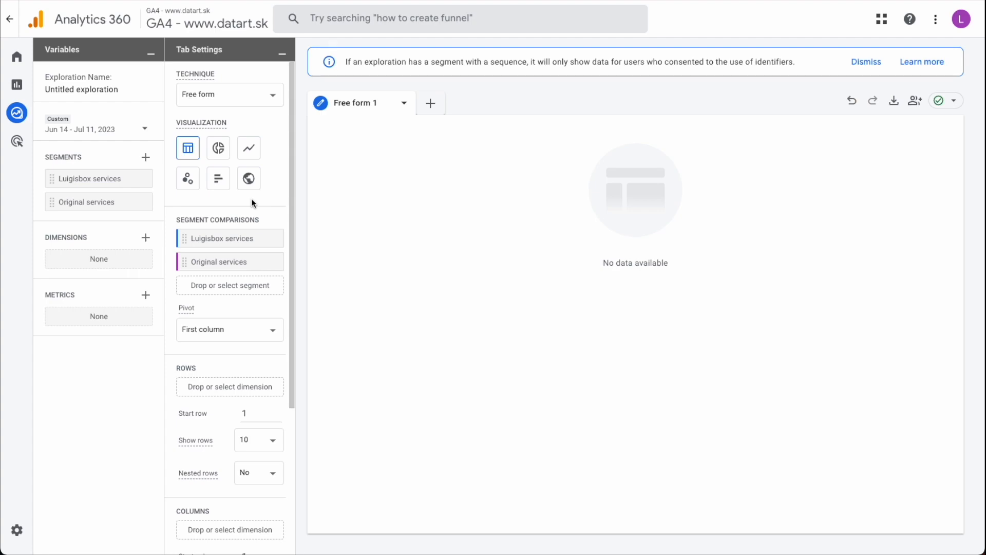
- Start a third user segment, remove its include condition group and add a group to exclude
left_click(147, 157)
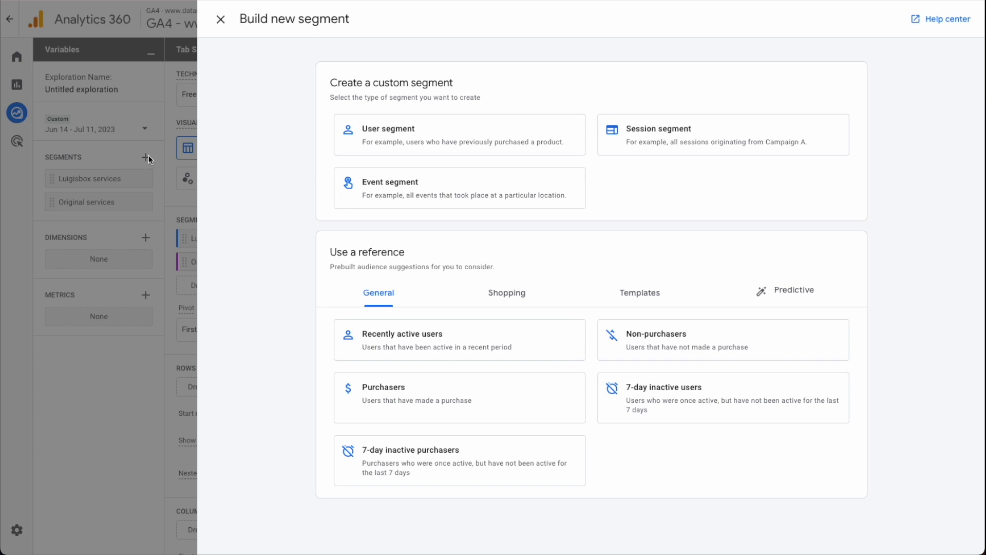
left_click(406, 133)
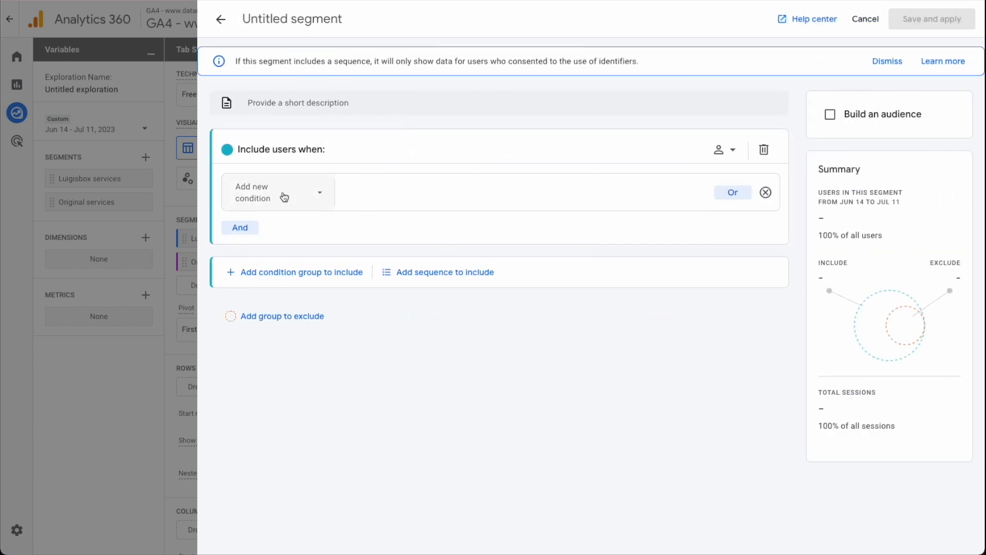
left_click(766, 150)
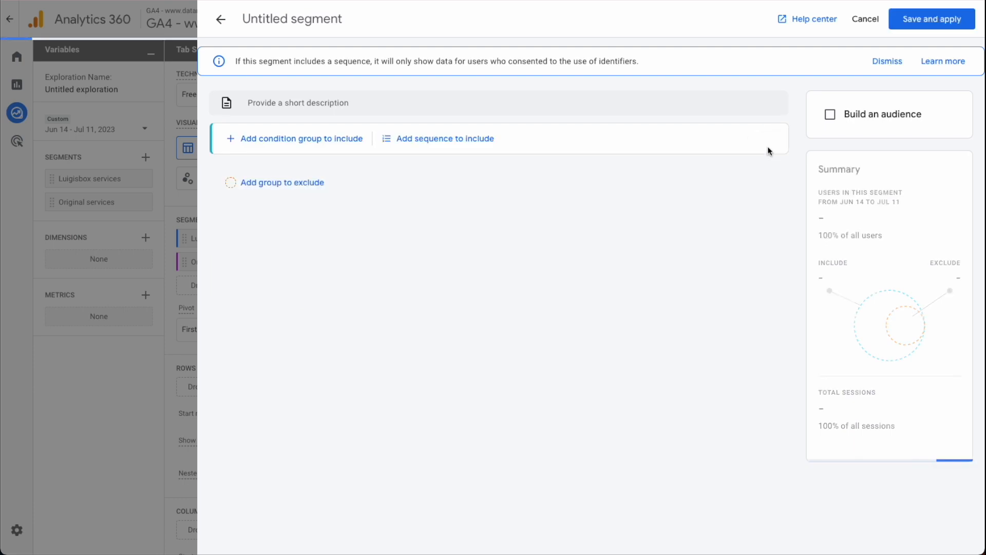
left_click(293, 186)
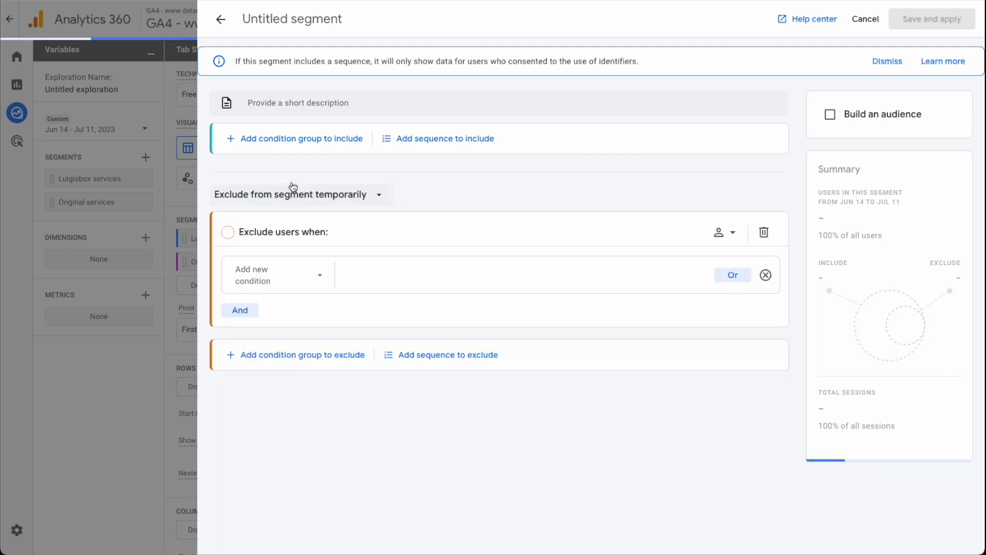
- Exclude users whose custom dimension service contains "LB" at any point in time and apply the filter
left_click(308, 275)
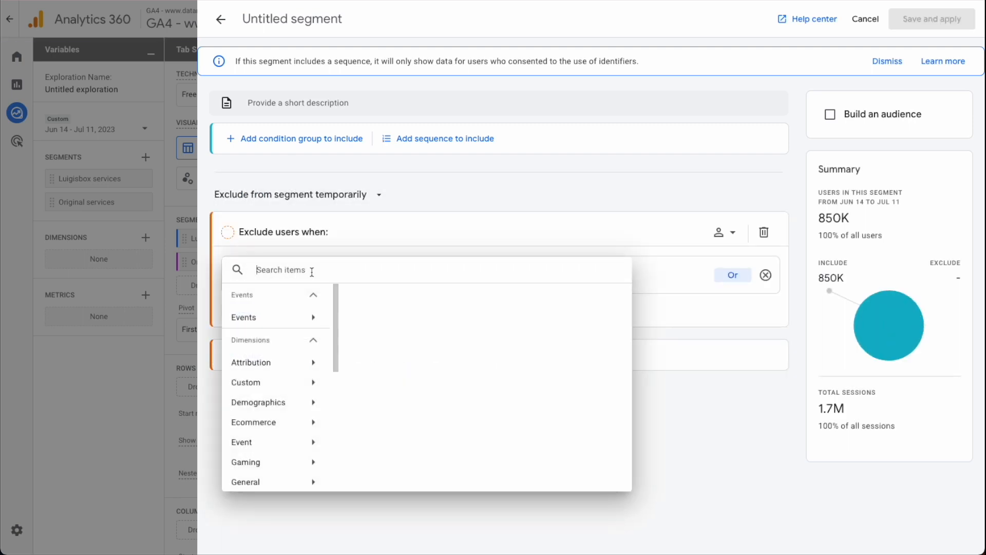
left_click(306, 259)
type("service")
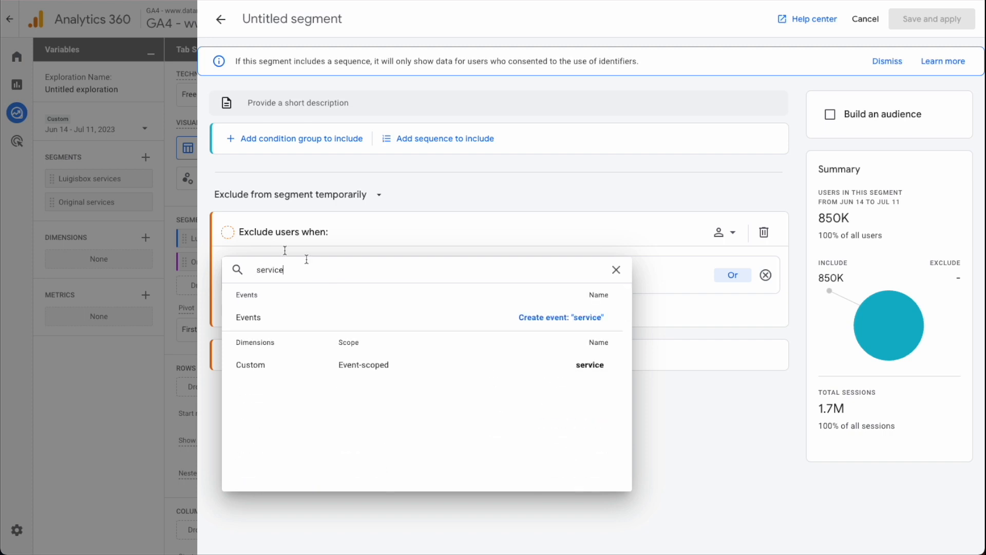
left_click(495, 365)
left_click(383, 276)
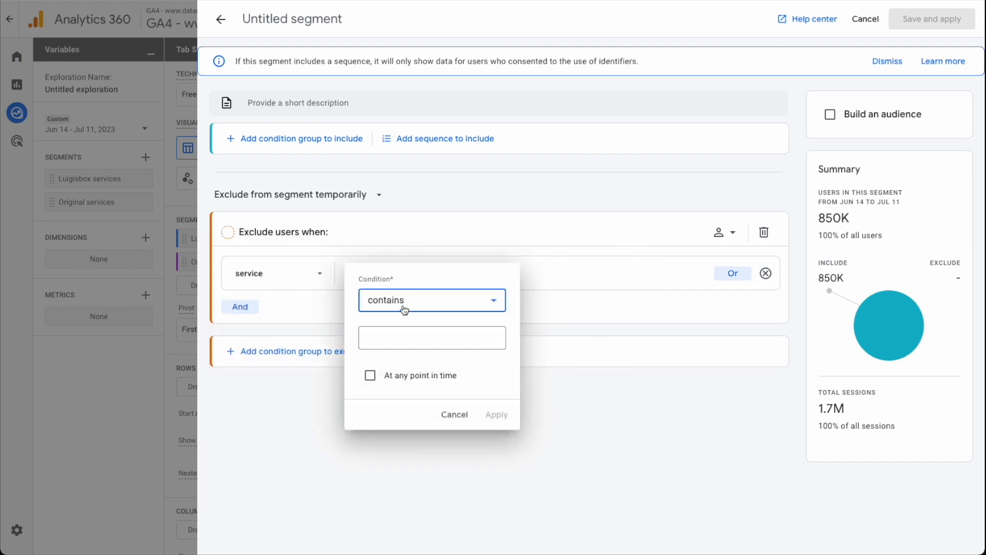
left_click(405, 335)
type("LB")
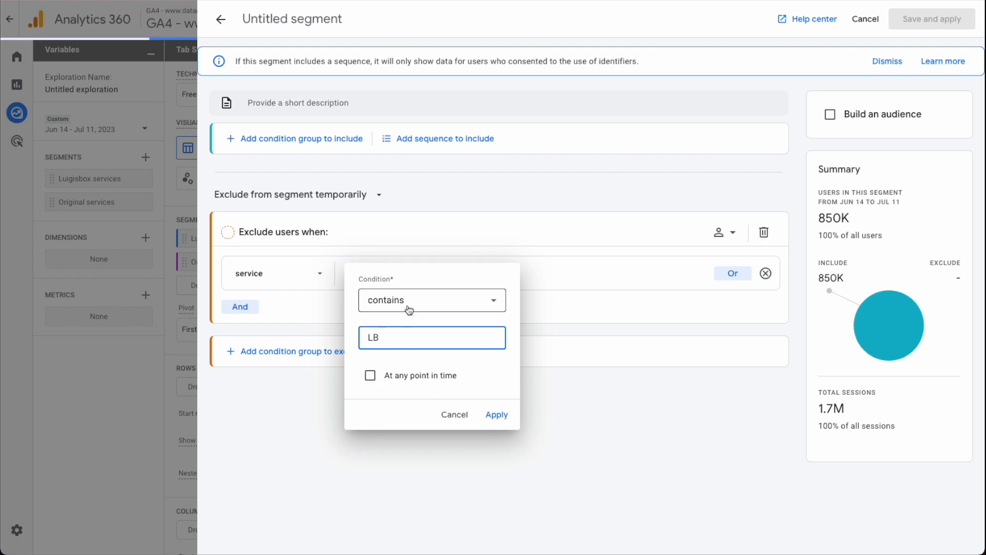
left_click(376, 377)
left_click(496, 415)
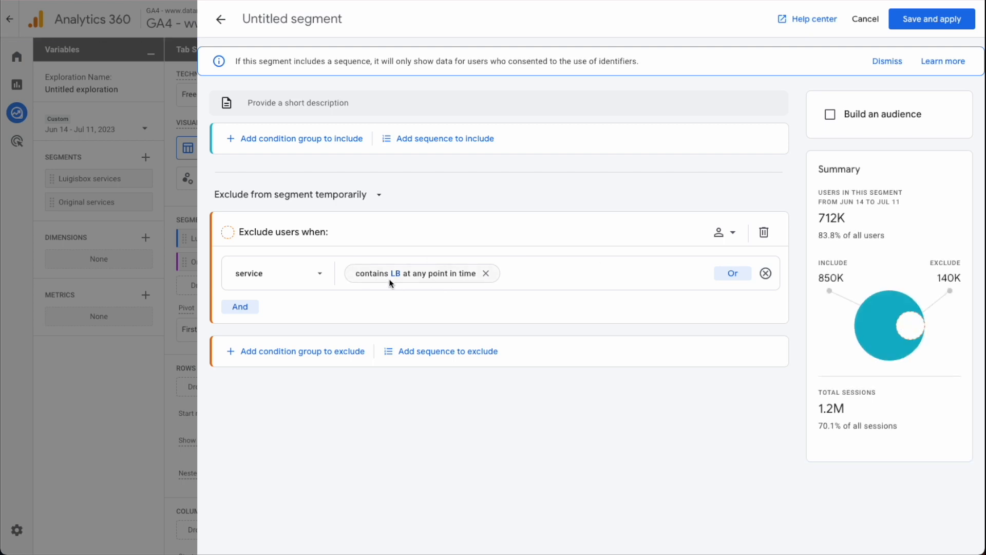
- Name the third segment "Without Luigisbox Services", then save and apply it to the exploration
left_click(285, 21)
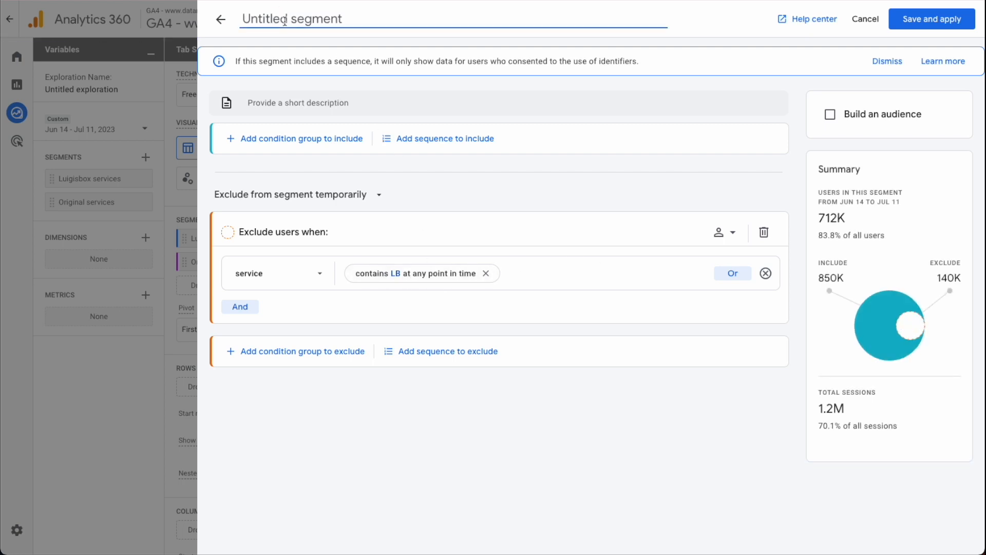
type("Witho")
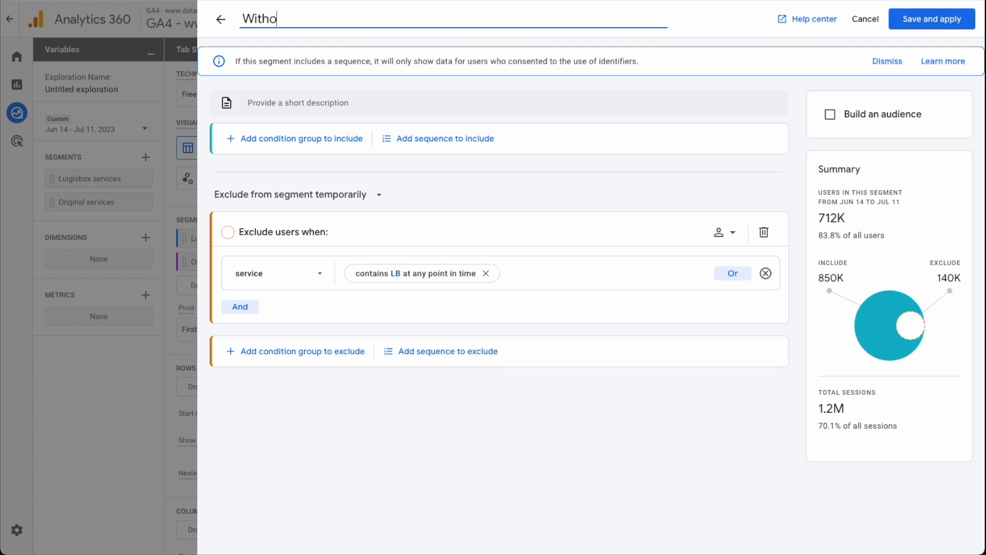
type("ut Luigisbox Seri")
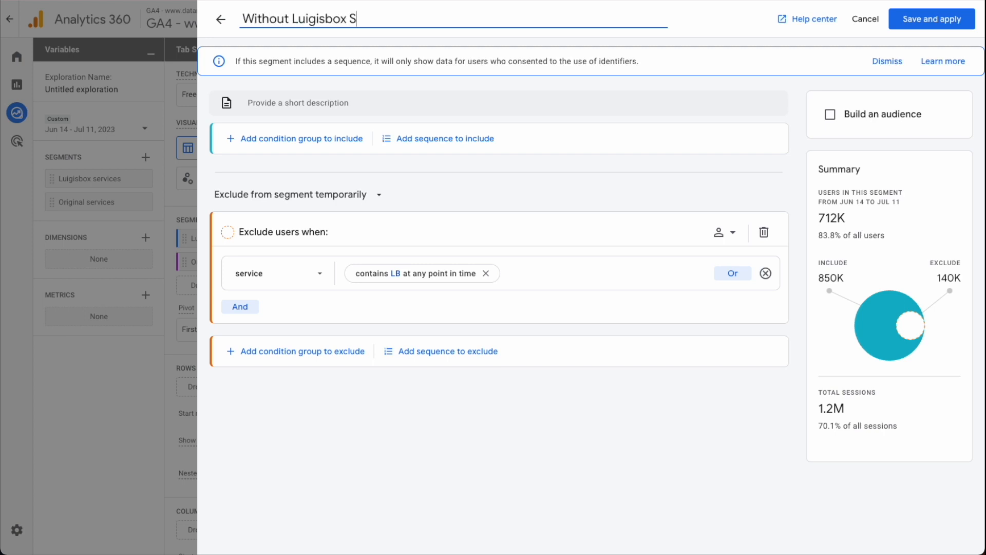
type("vices")
left_click(925, 24)
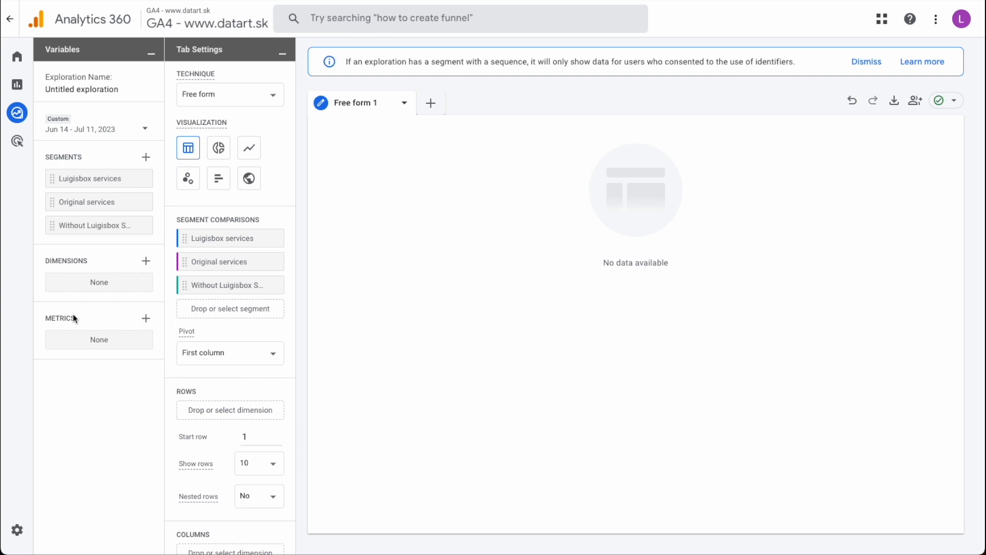
- Find the Total users metric and import it into the exploration's variables
left_click(145, 319)
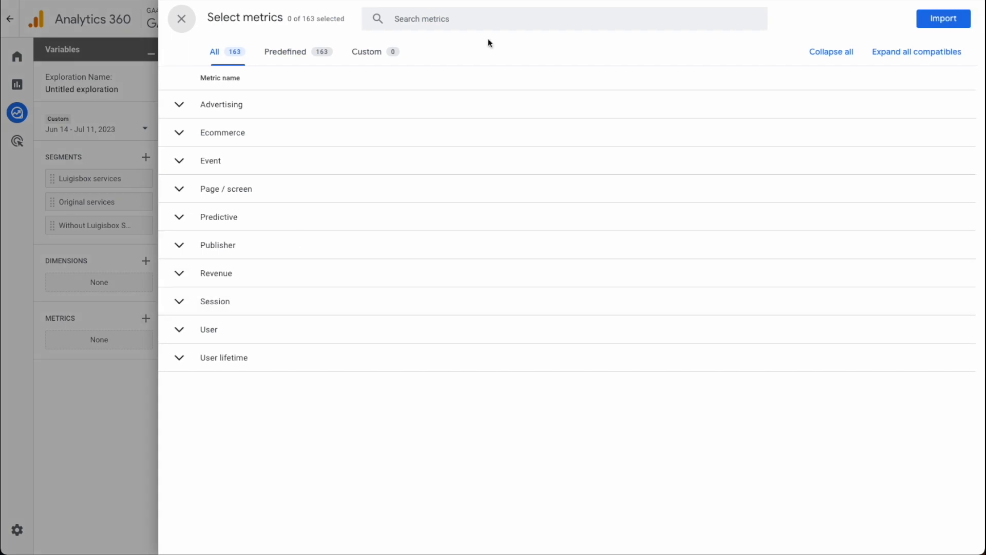
left_click(500, 17)
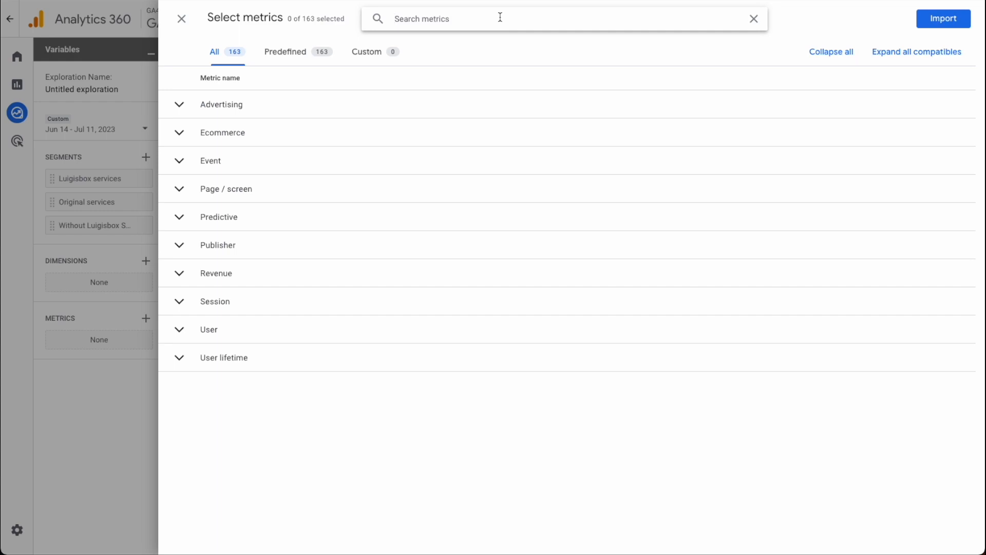
type("total users")
left_click(662, 121)
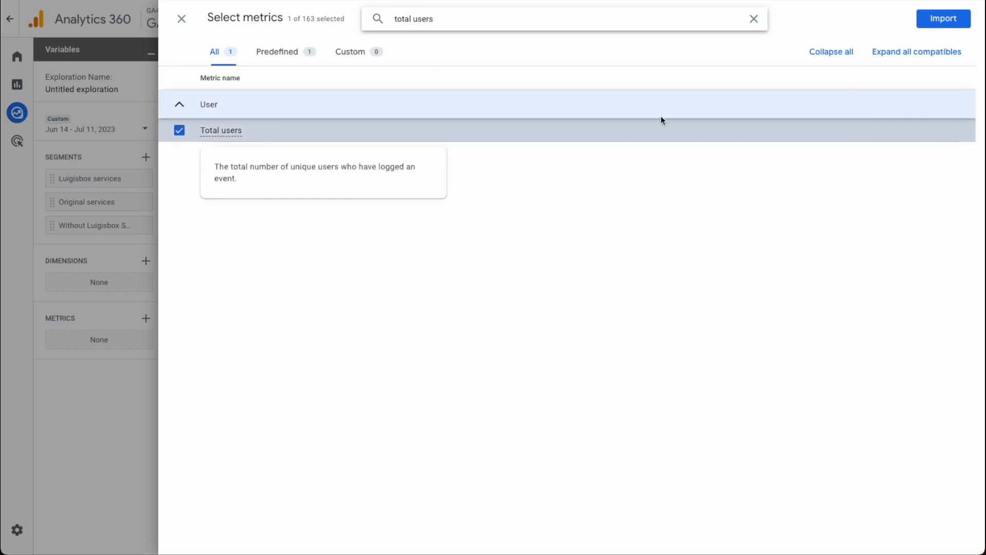
left_click(944, 19)
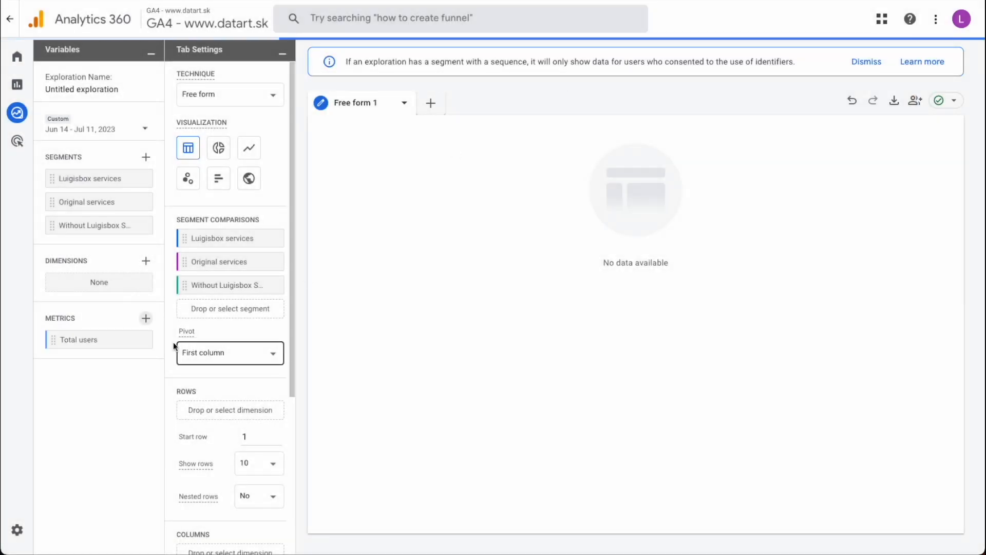
- Select the metrics Conversions, User conversion rate and Purchases and import them into the exploration's variables
left_click(146, 318)
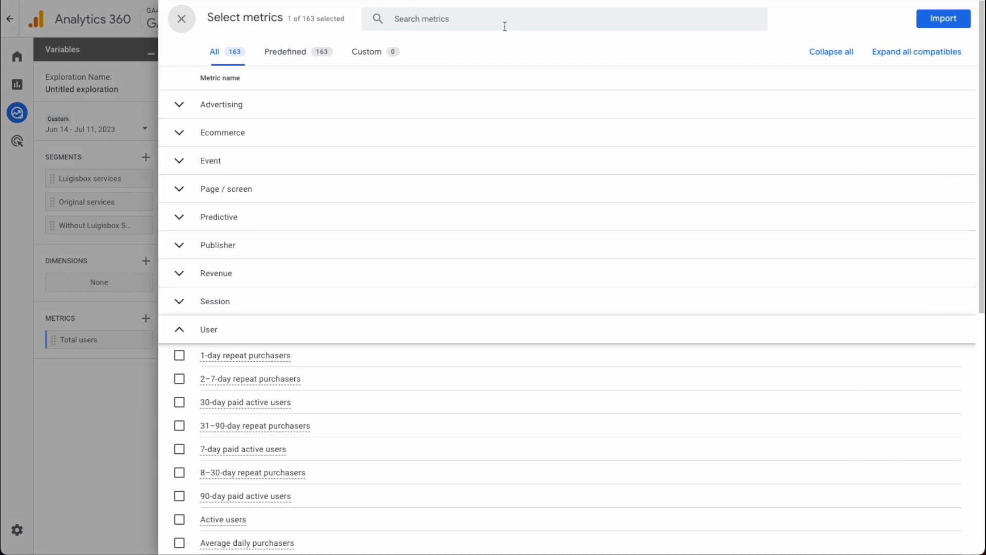
left_click(501, 21)
type("conversions")
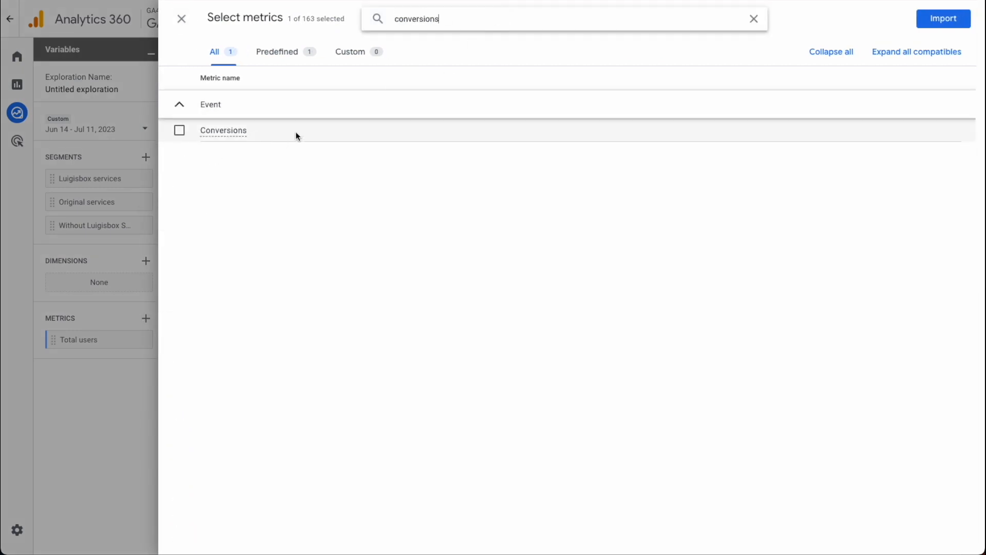
left_click(298, 133)
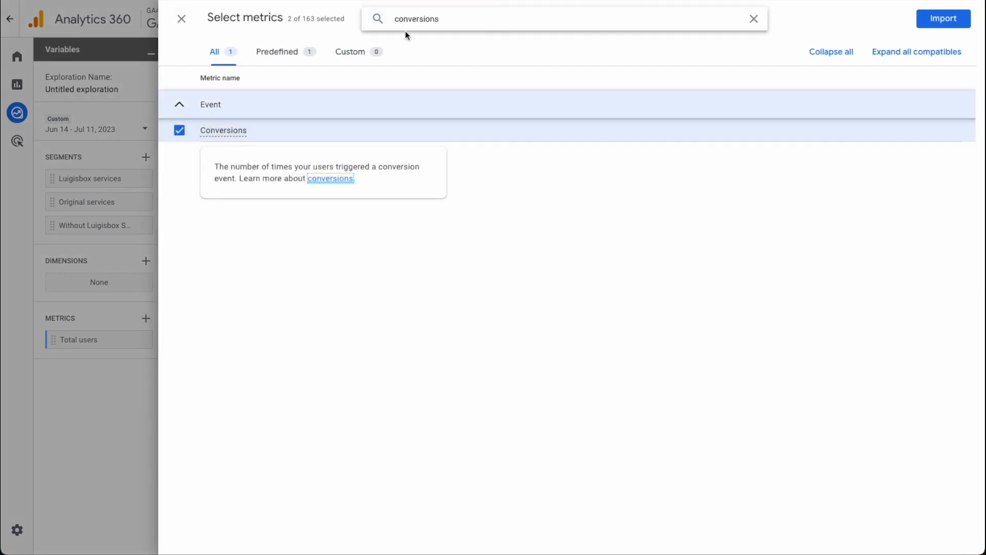
double_click(439, 12)
type("conv")
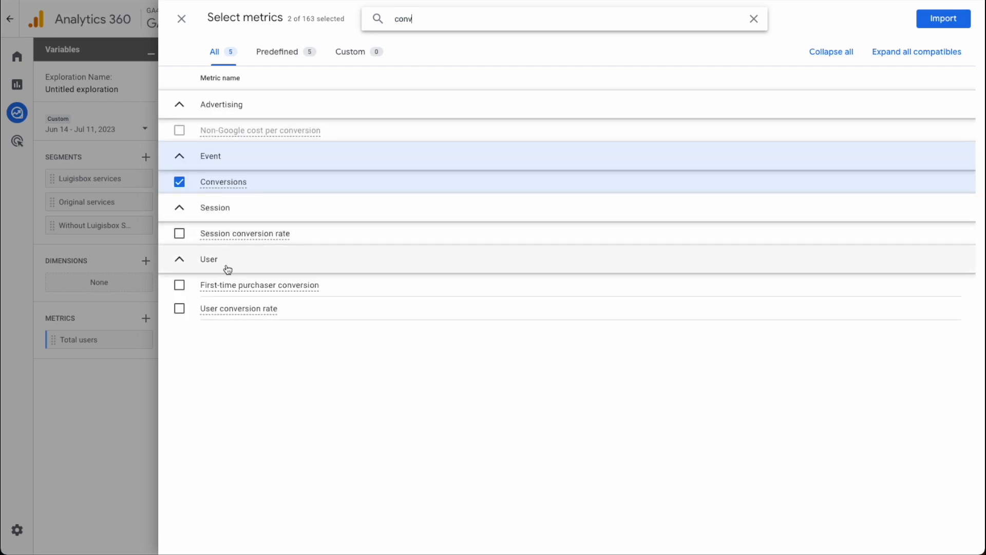
left_click(341, 308)
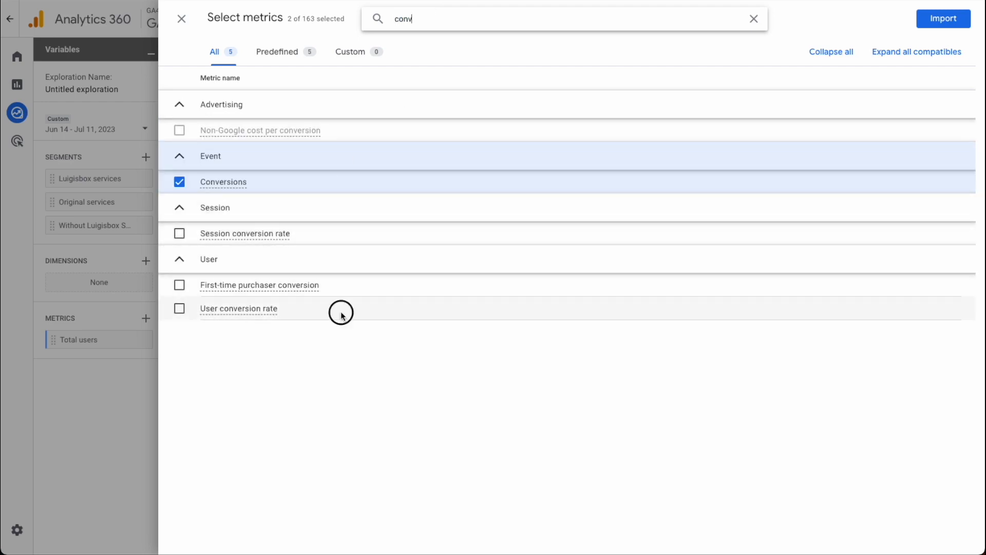
double_click(438, 18)
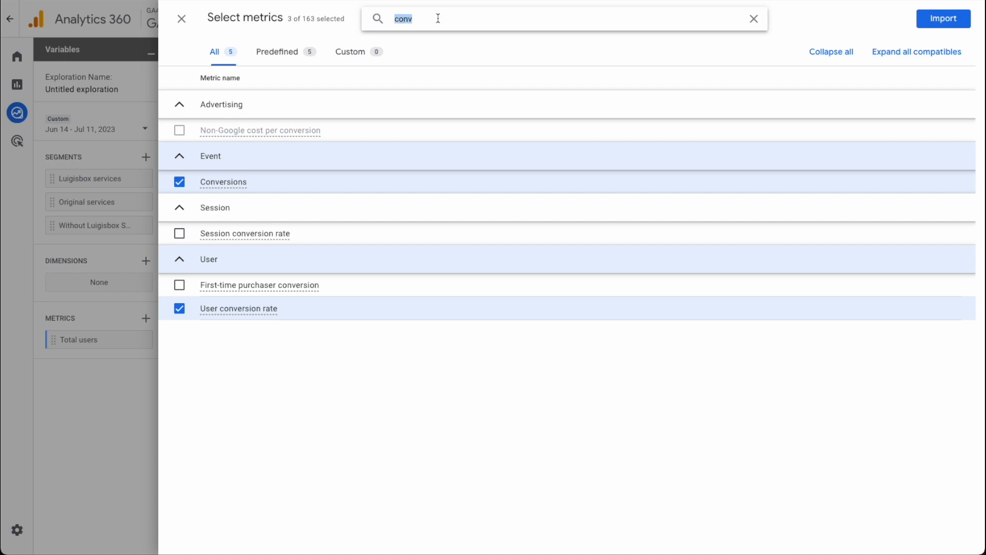
type("purchases")
left_click(278, 154)
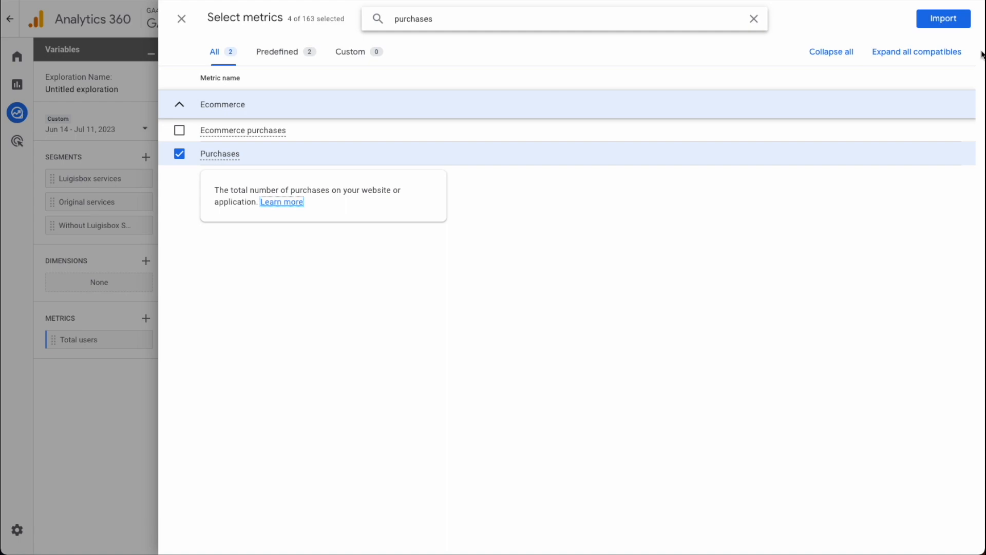
left_click(944, 19)
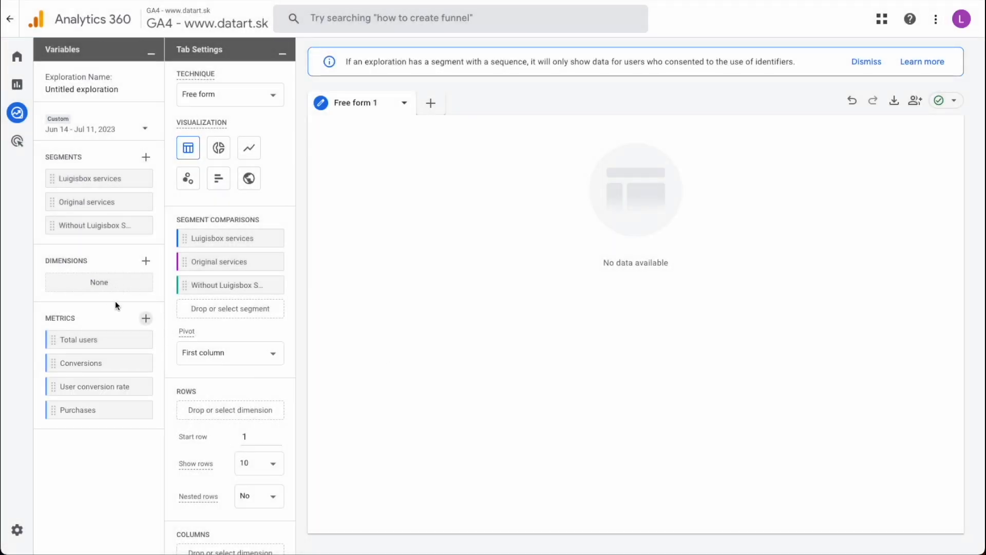
- Add Total users, Conversions, User conversion rate and Purchases, in that order, as the values of the free-form table
scroll(253, 347, "down", 5)
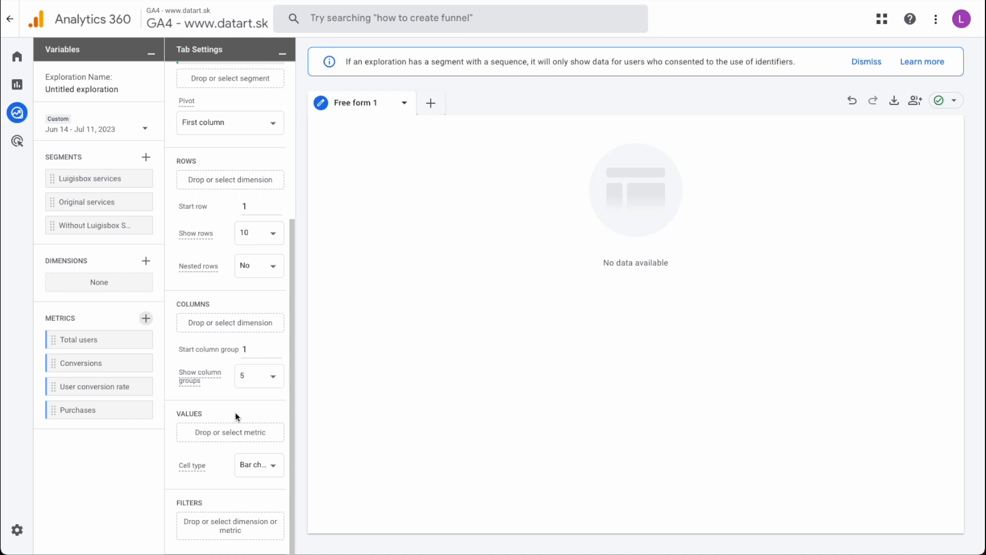
left_click_drag(72, 339, 208, 432)
left_click_drag(92, 363, 230, 475)
left_click_drag(103, 387, 237, 486)
left_click_drag(99, 411, 234, 506)
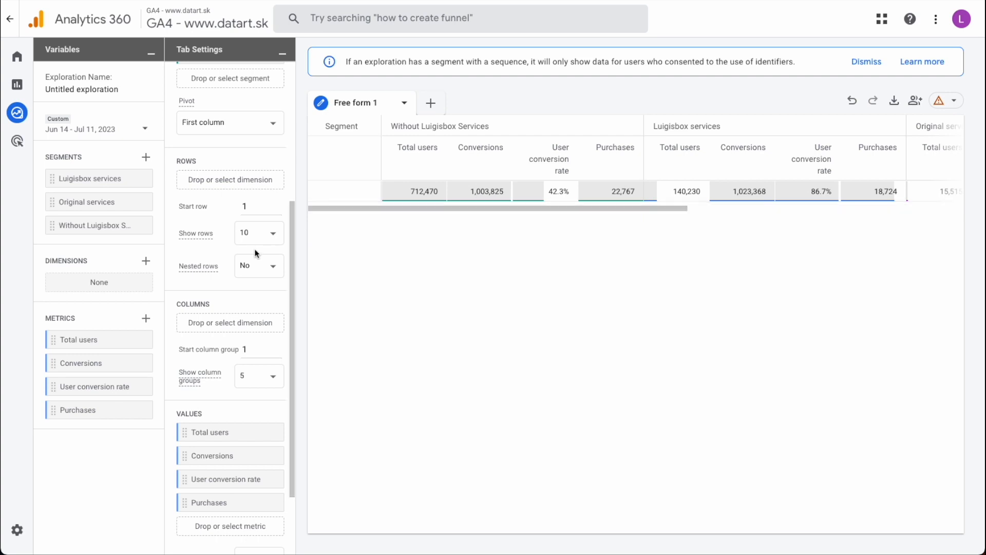
- Set the segment comparison pivot to First row so that each segment gets its own table row
scroll(255, 253, "up", 5)
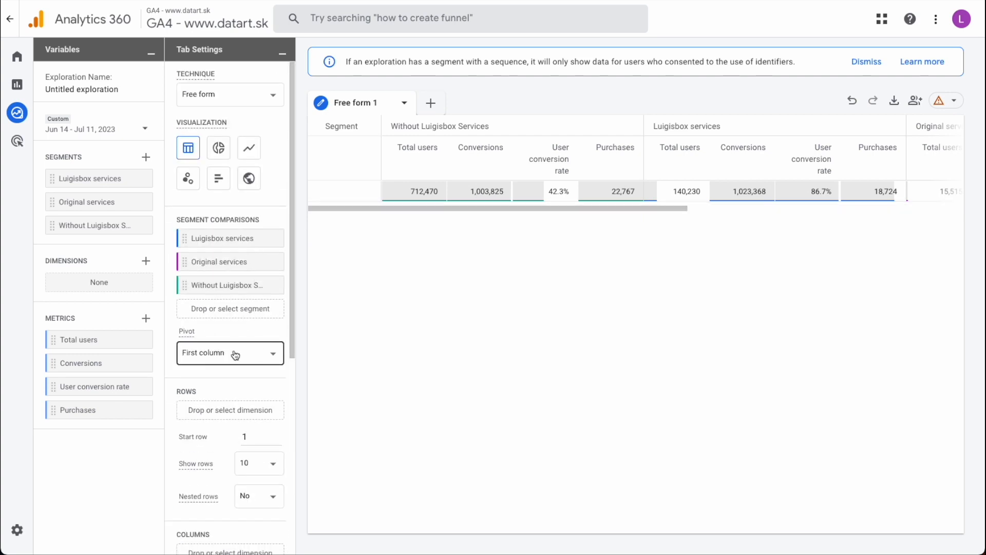
left_click(214, 355)
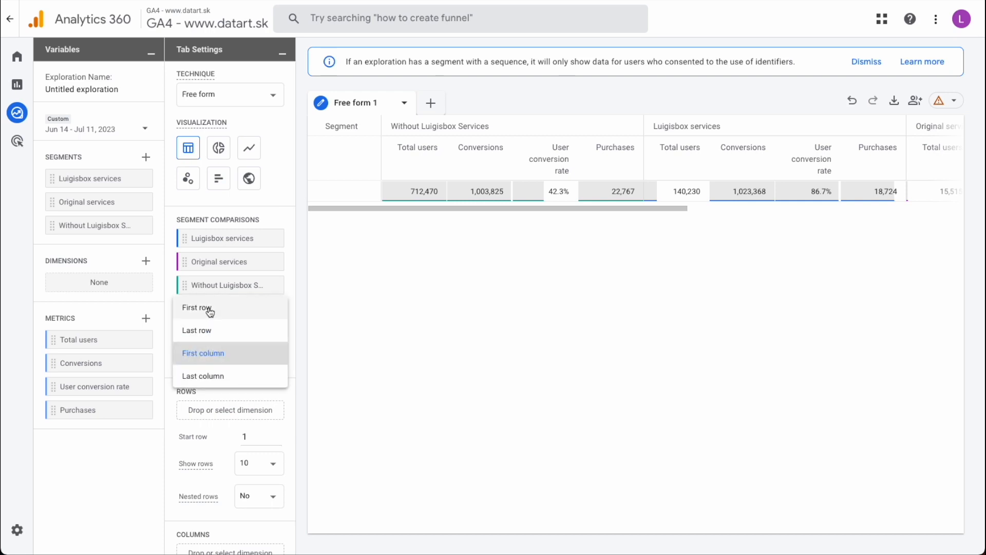
left_click(372, 331)
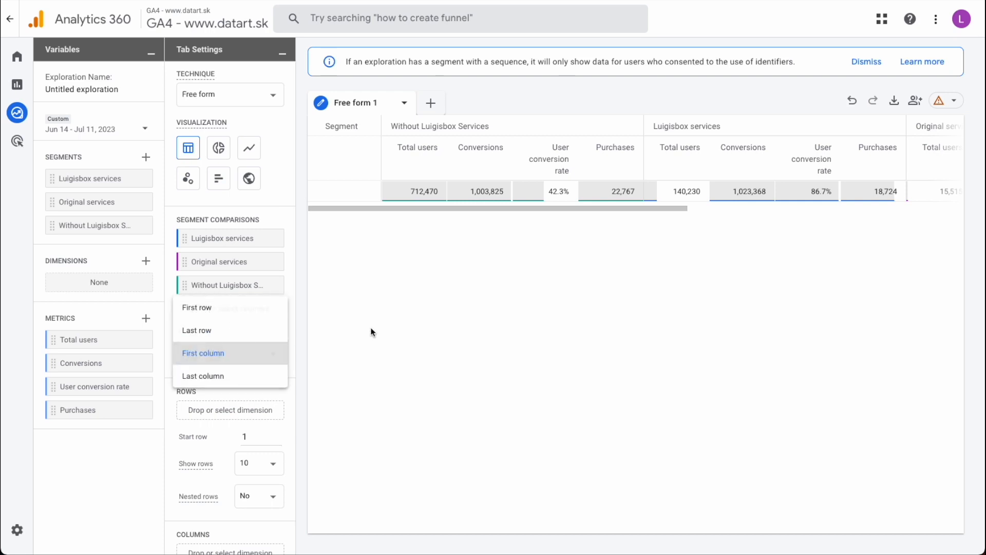
left_click(223, 354)
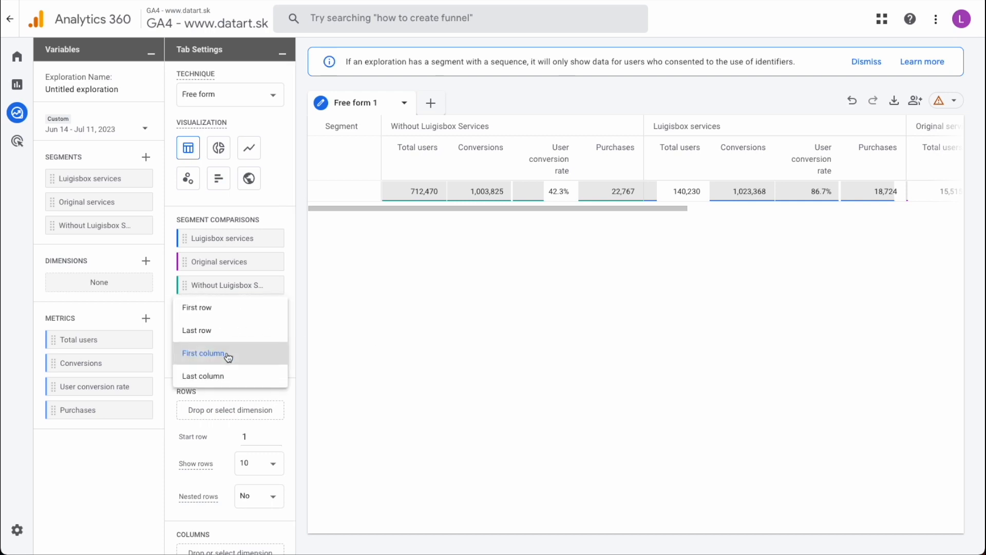
left_click(198, 311)
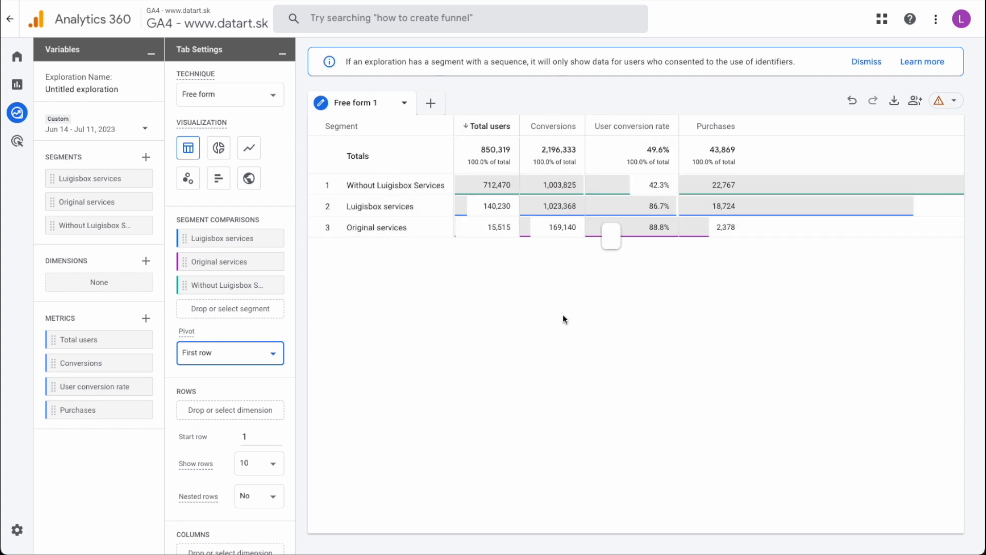
left_click(621, 308)
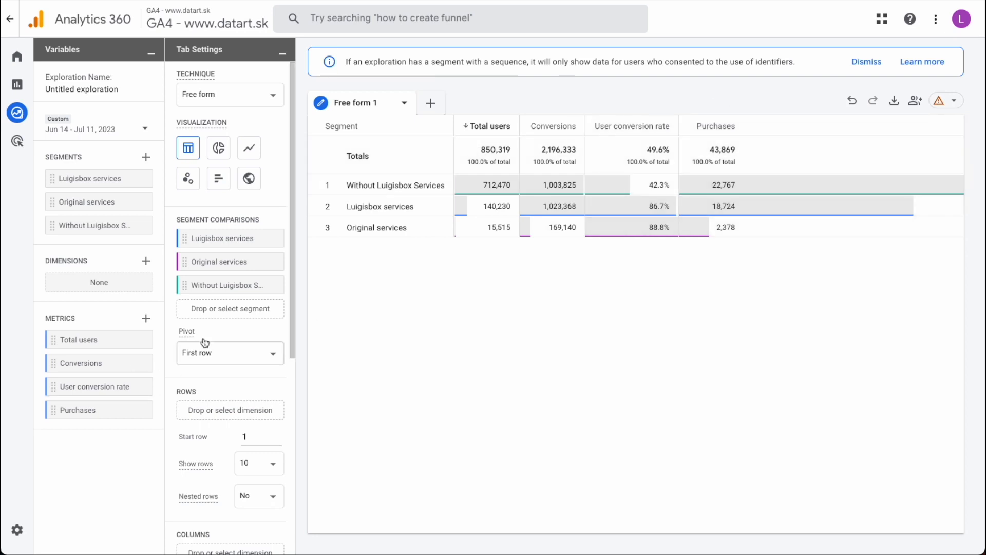
- Find the Event name dimension and import it into the exploration's variables
scroll(206, 339, "down", 3)
scroll(210, 331, "down", 3)
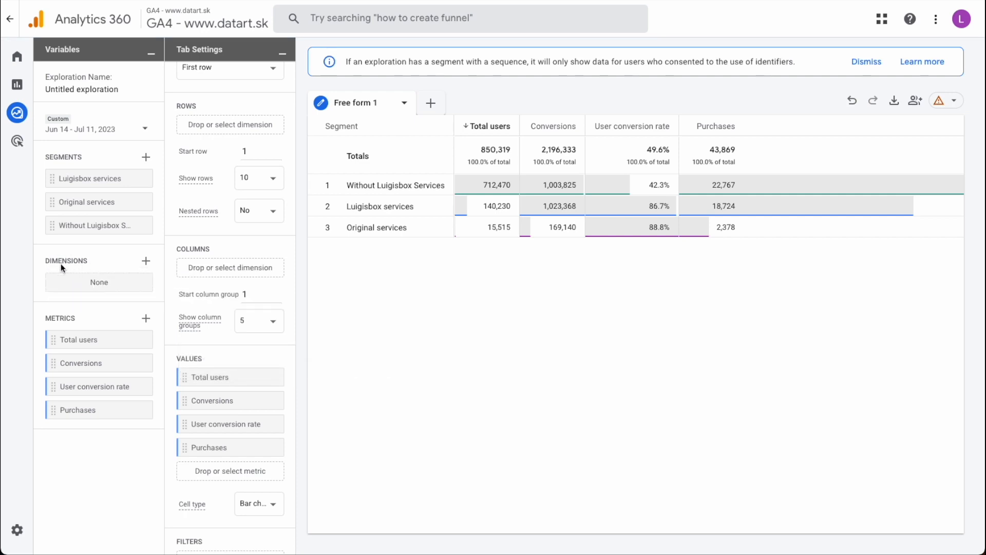
left_click(146, 261)
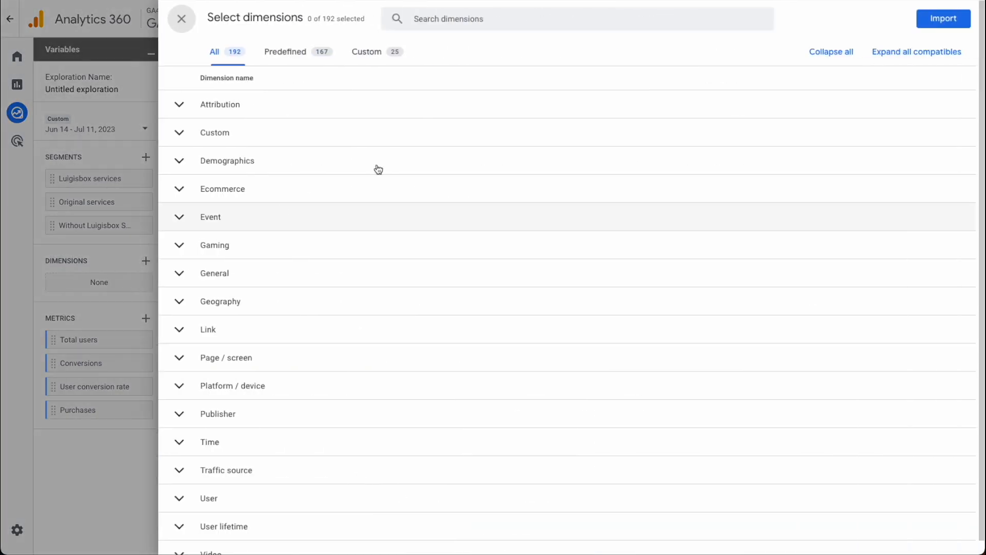
left_click(458, 21)
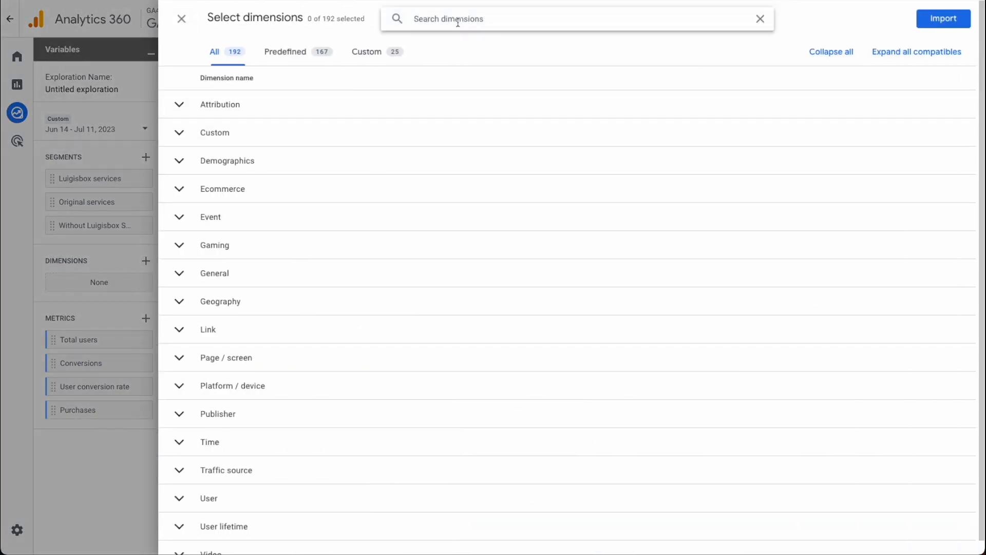
type("event name")
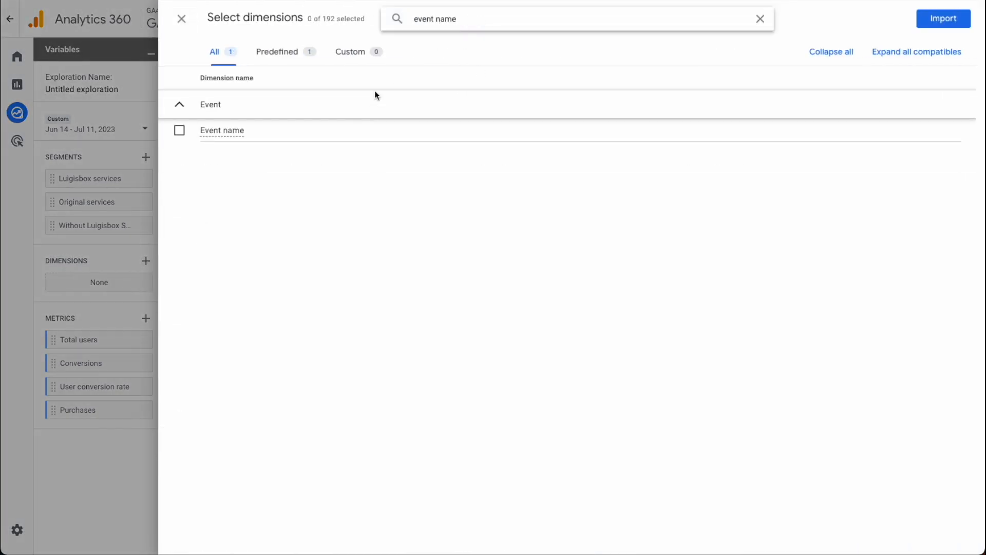
left_click(317, 133)
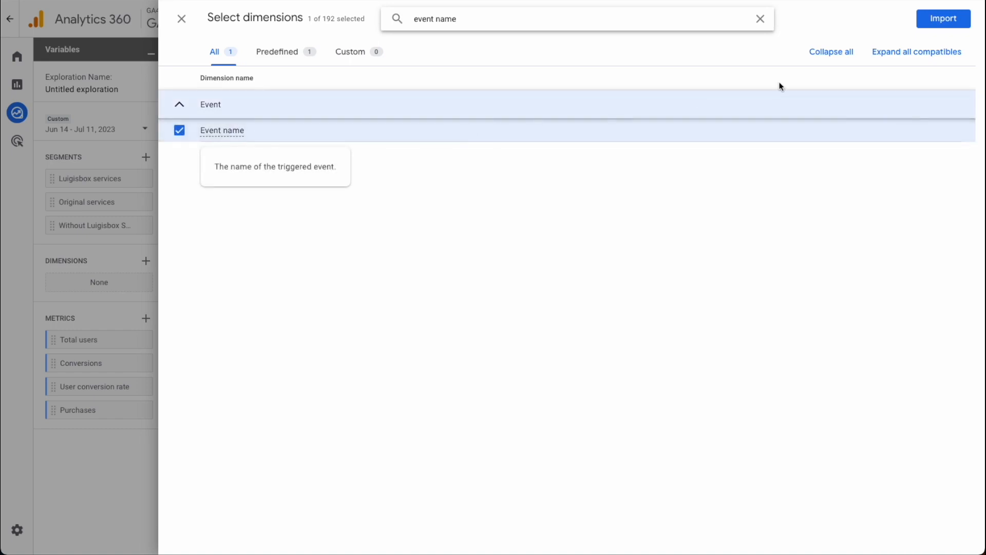
left_click(948, 26)
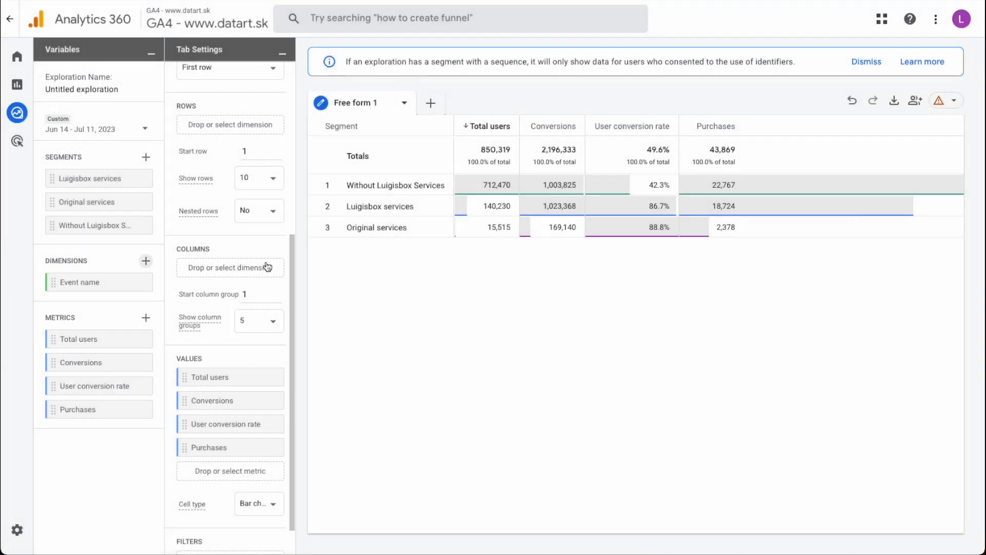
- Add the Event name dimension as a filter on the free-form table
scroll(267, 266, "down", 1)
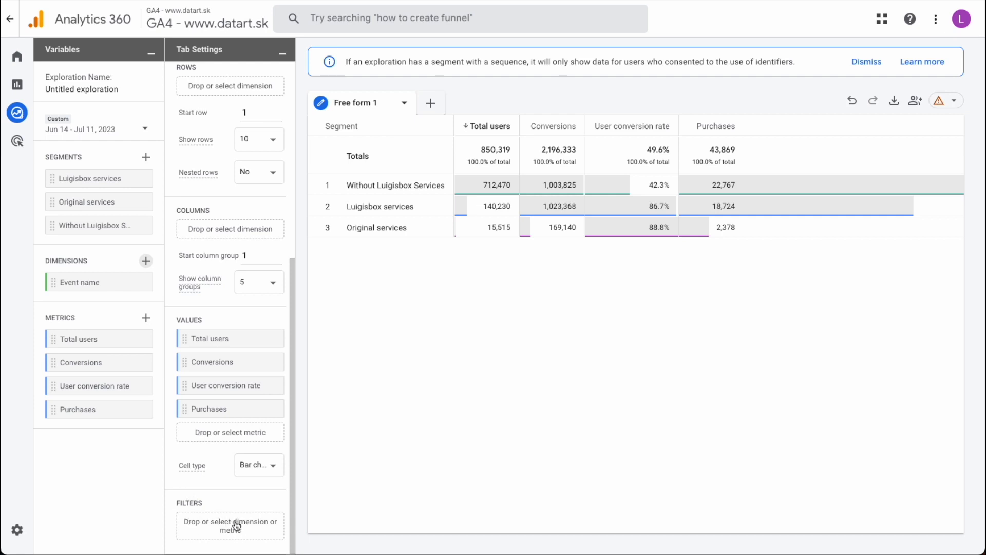
left_click(237, 525)
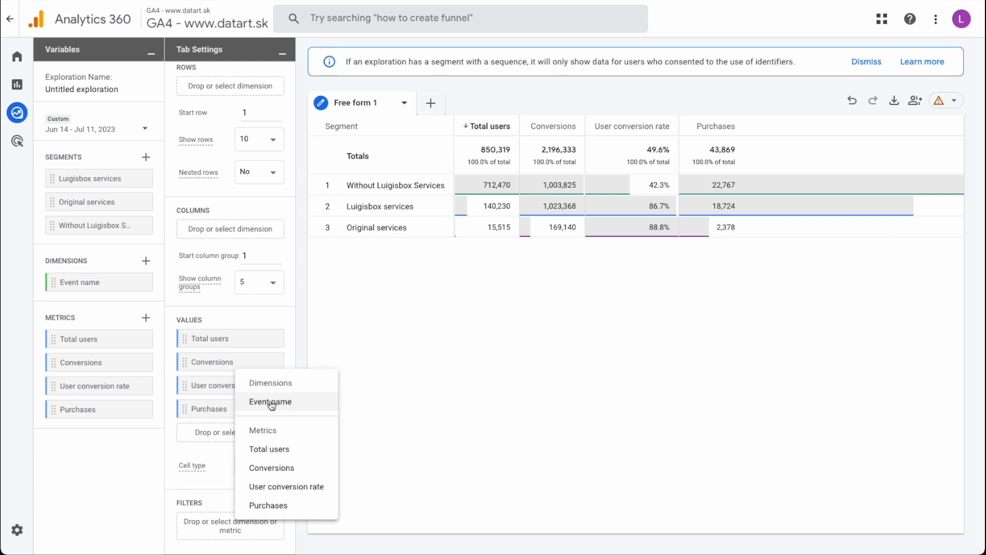
left_click(289, 403)
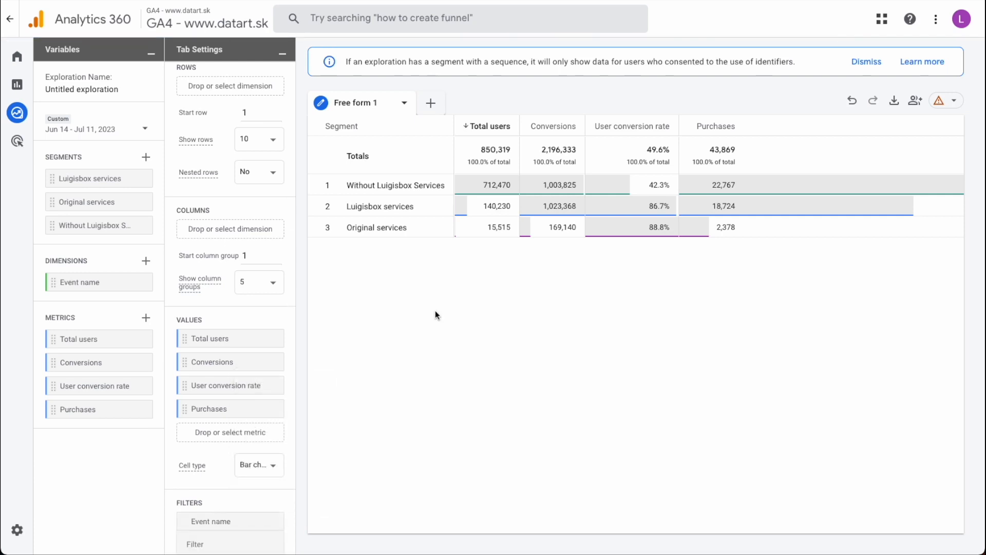
scroll(221, 404, "down", 3)
left_click(221, 400)
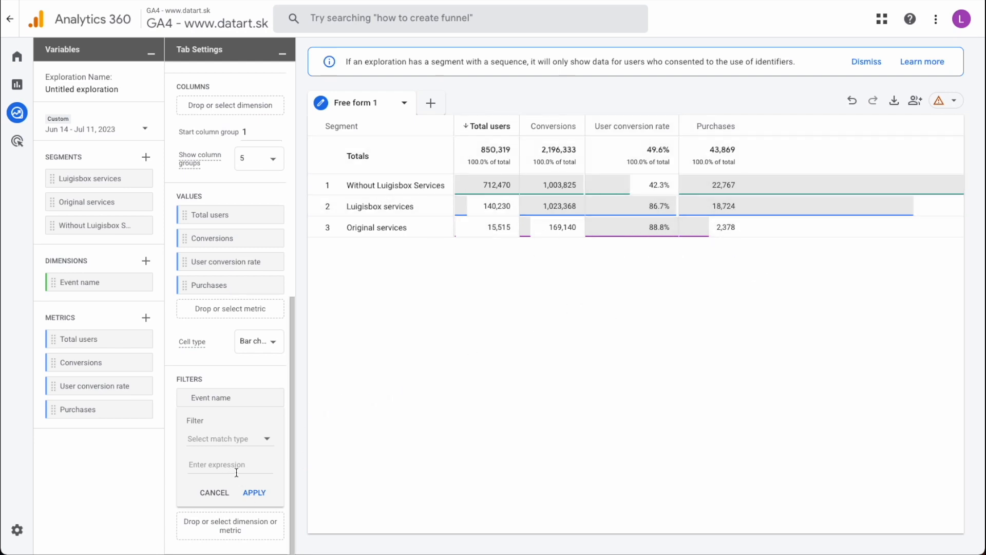
- Set the Event name filter to contains "purchase" and apply it to the table
left_click(257, 439)
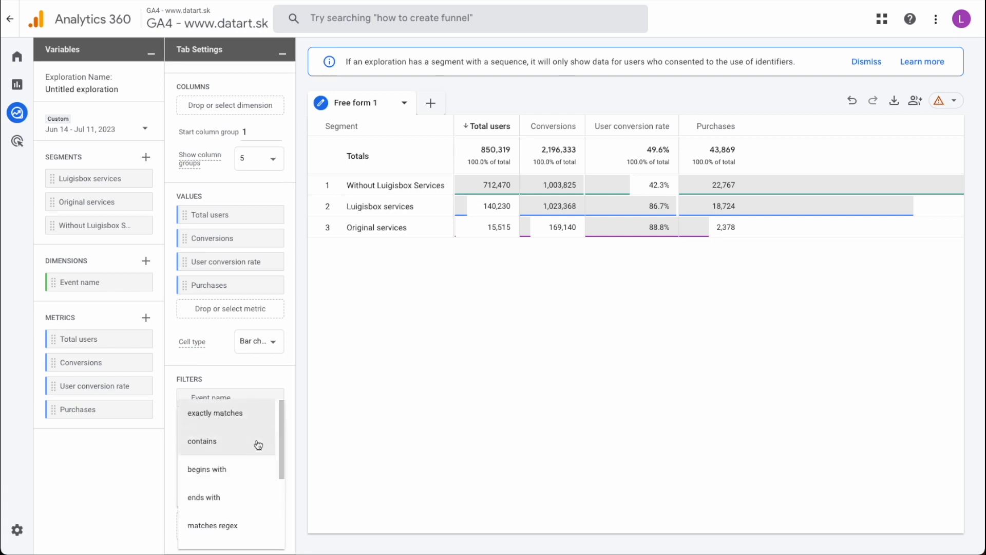
left_click(224, 445)
left_click(219, 462)
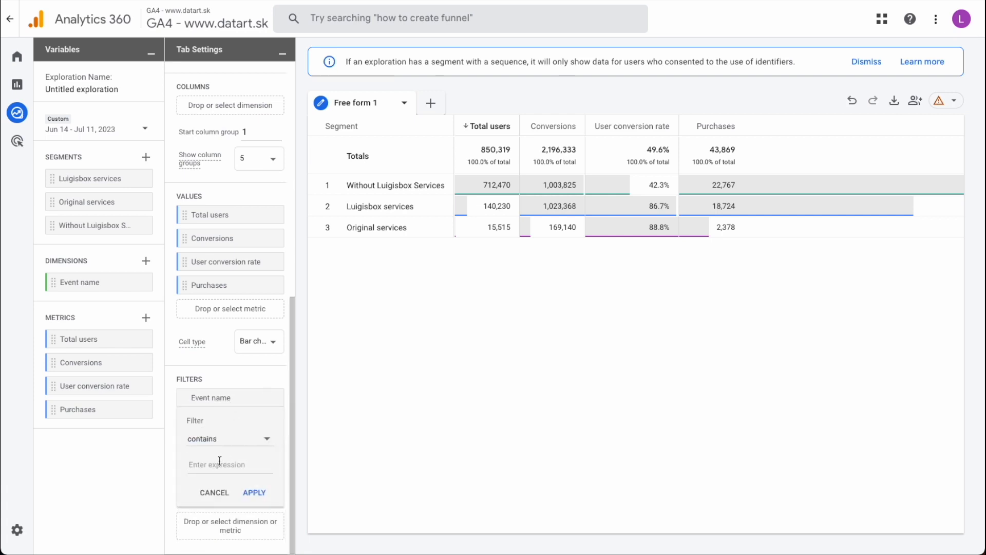
type("purchase")
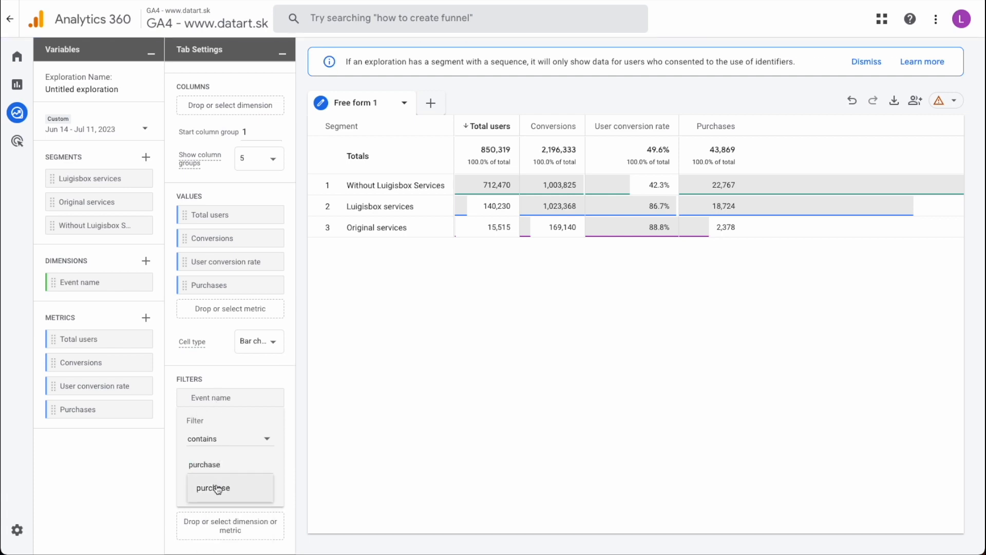
left_click(213, 486)
left_click(262, 494)
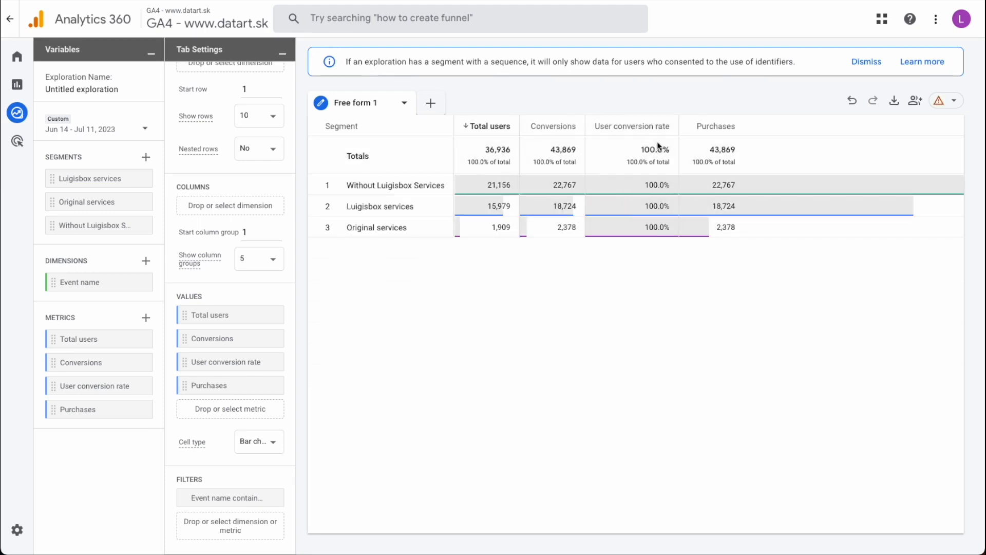
- Change the Event name filter to matches regex with the expression "purchase|session_start" and apply it
left_click(230, 501)
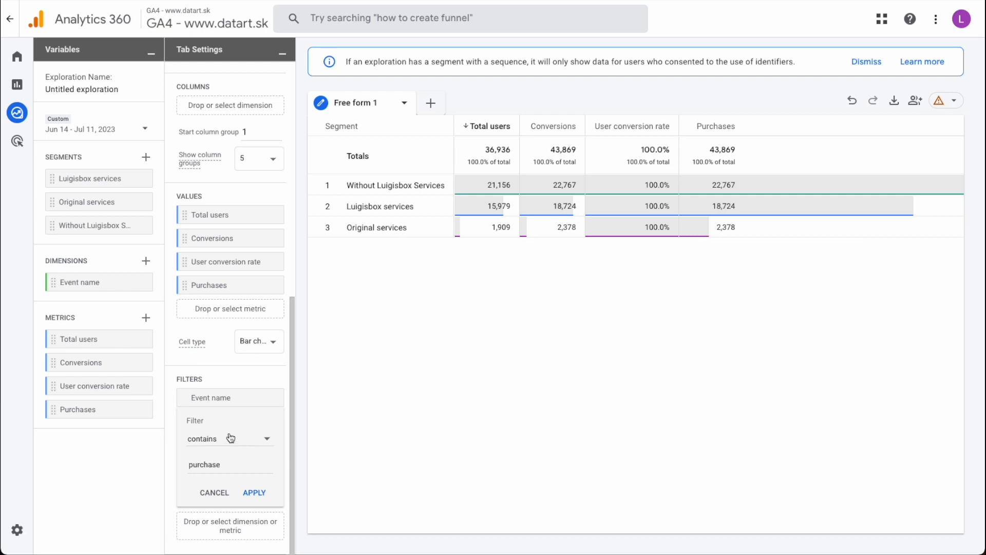
left_click(232, 442)
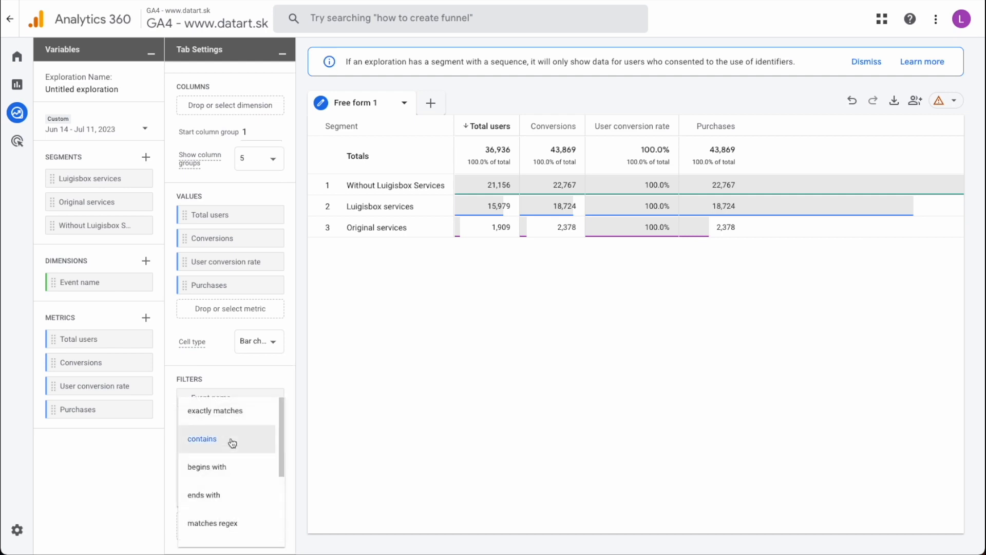
scroll(235, 462, "down", 2)
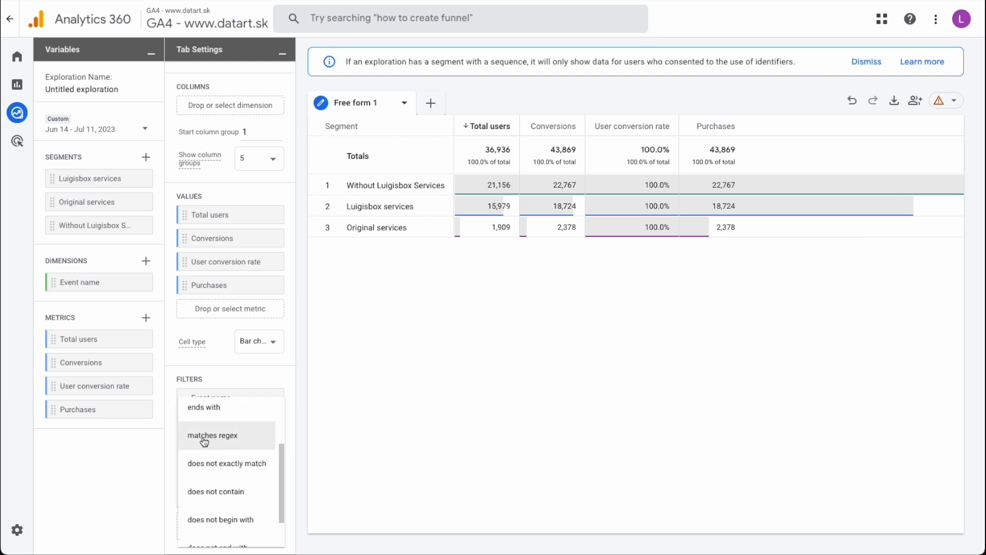
left_click(237, 443)
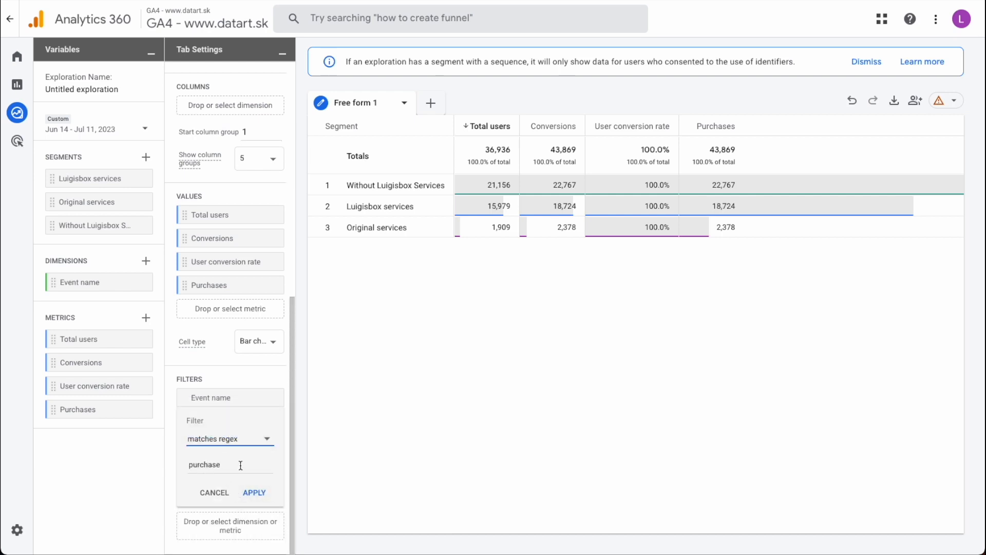
left_click(240, 465)
type("|session_start")
left_click(257, 492)
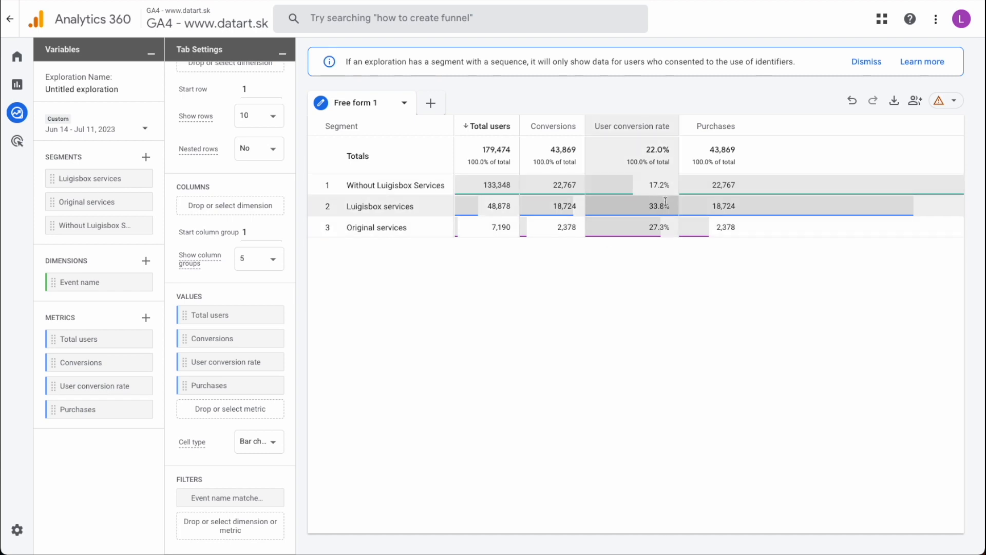
left_click(211, 502)
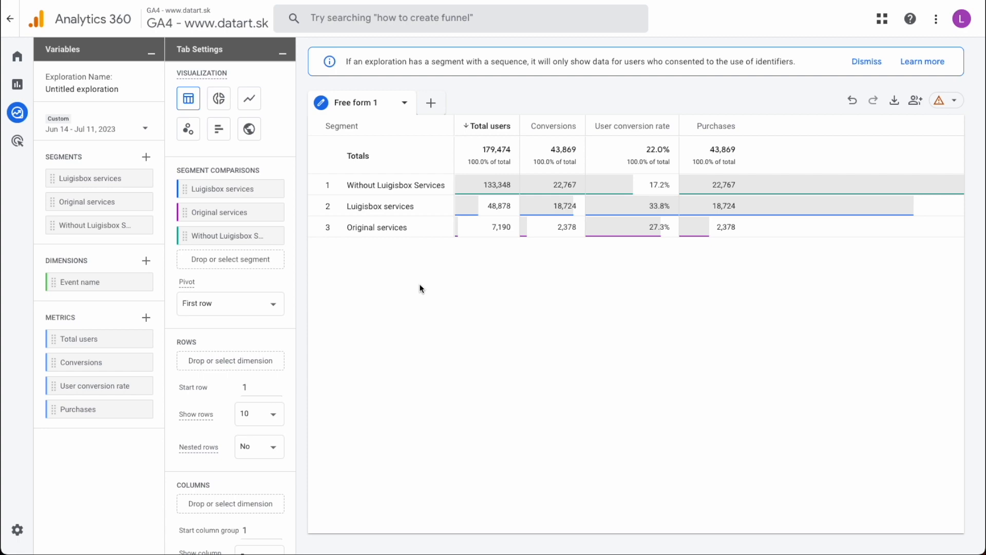
- Find the Device category dimension and import it into the exploration's variables
left_click(146, 260)
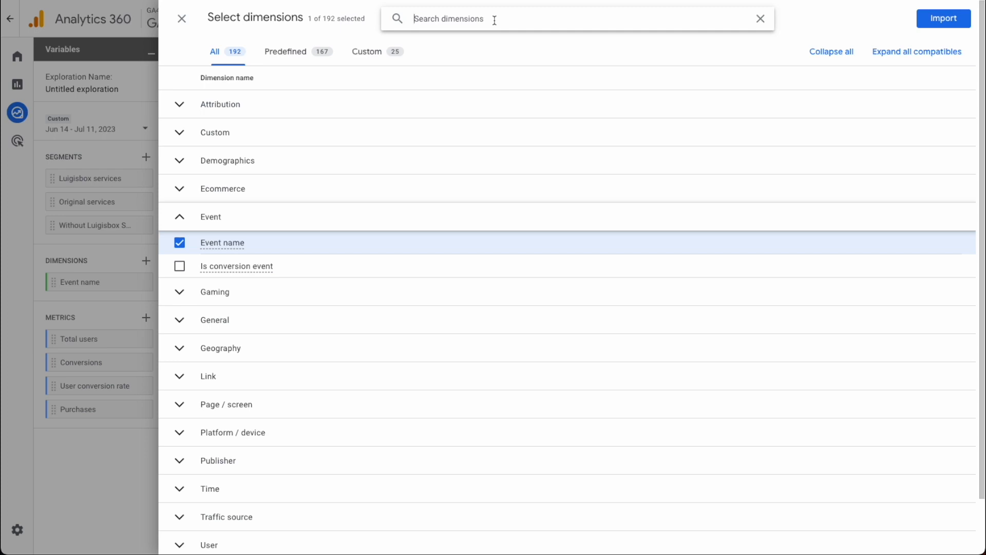
type("device cate")
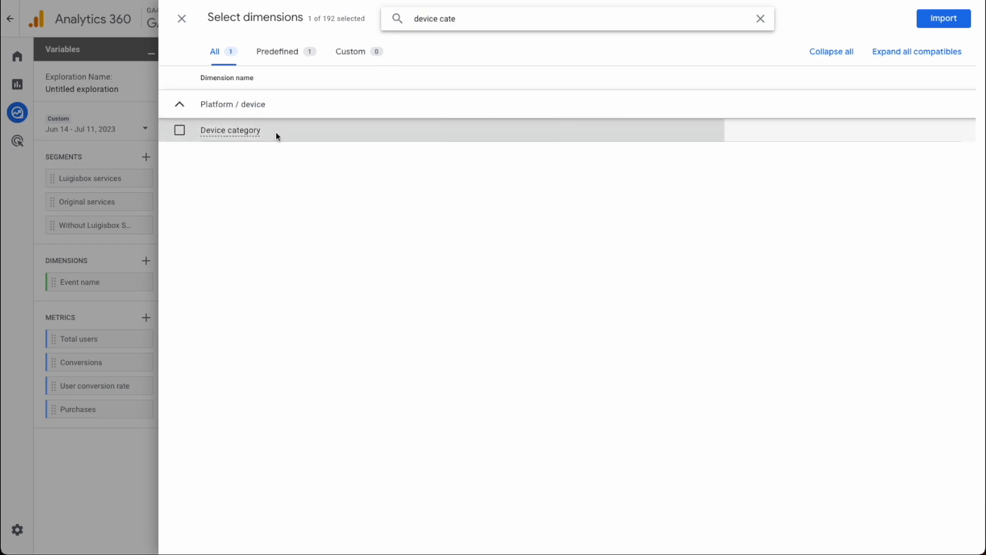
left_click(276, 132)
left_click(959, 25)
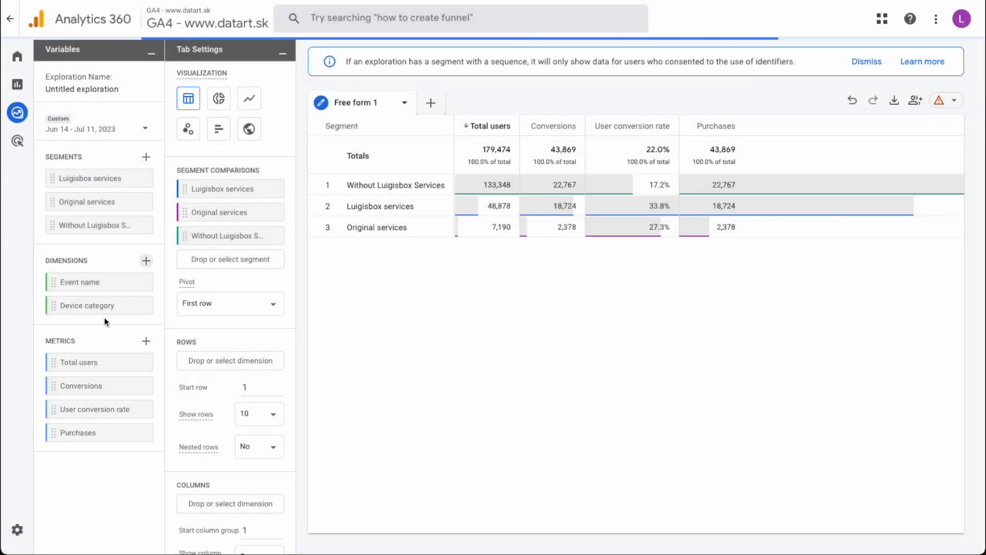
- Add Device category as the row dimension of the free-form table to break each segment down by device
scroll(231, 329, "down", 4)
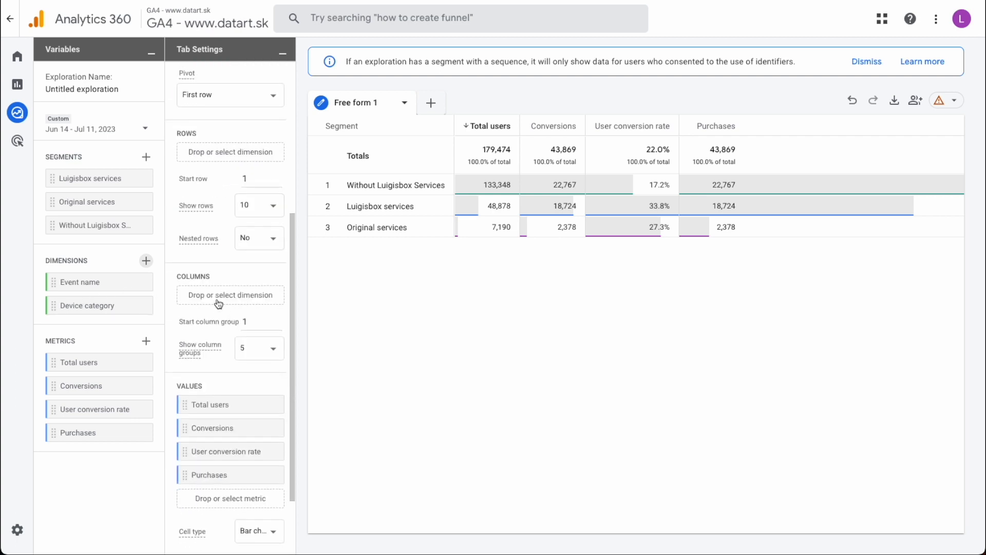
scroll(231, 218, "up", 1)
left_click_drag(84, 305, 218, 222)
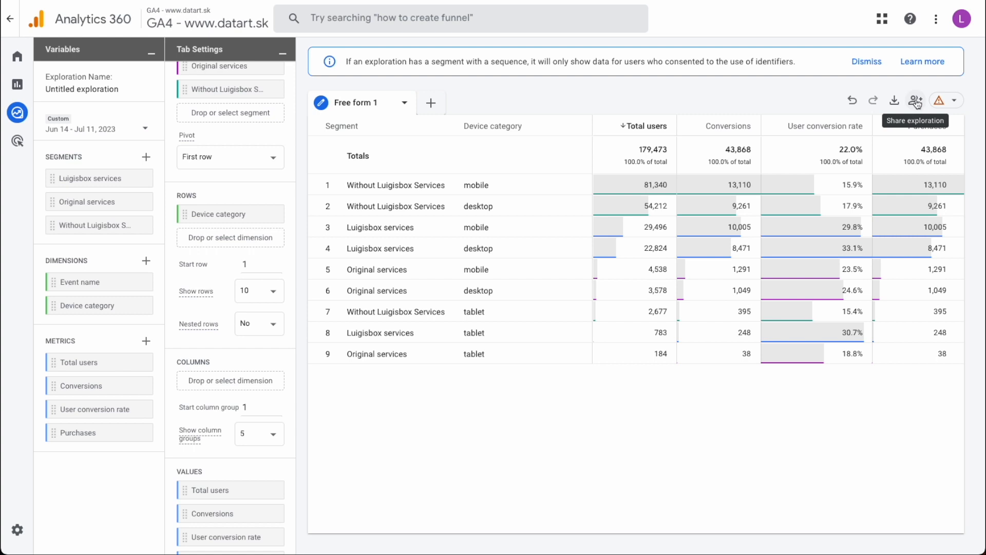
- Start sharing the exploration with all users of the property in read-only mode
left_click(917, 100)
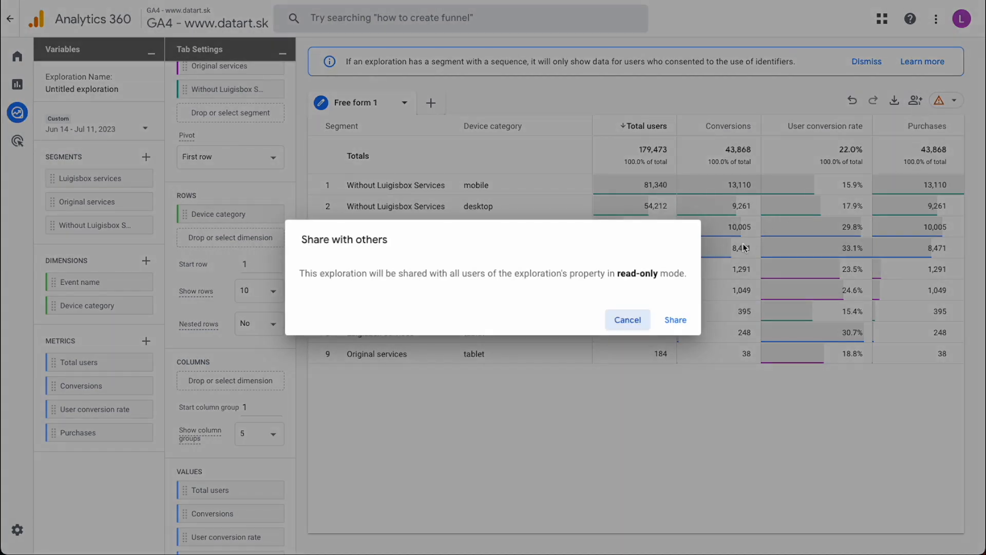